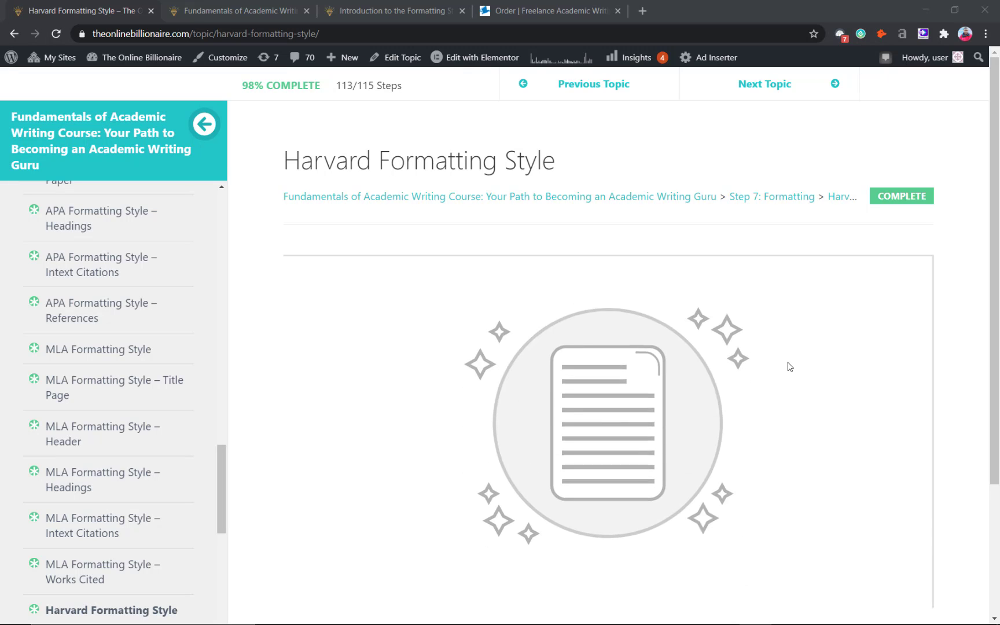
- Switch to Template_Harvard.docx in Word and examine its title page layout, page header and table of contents page
mouse_move(564, 597)
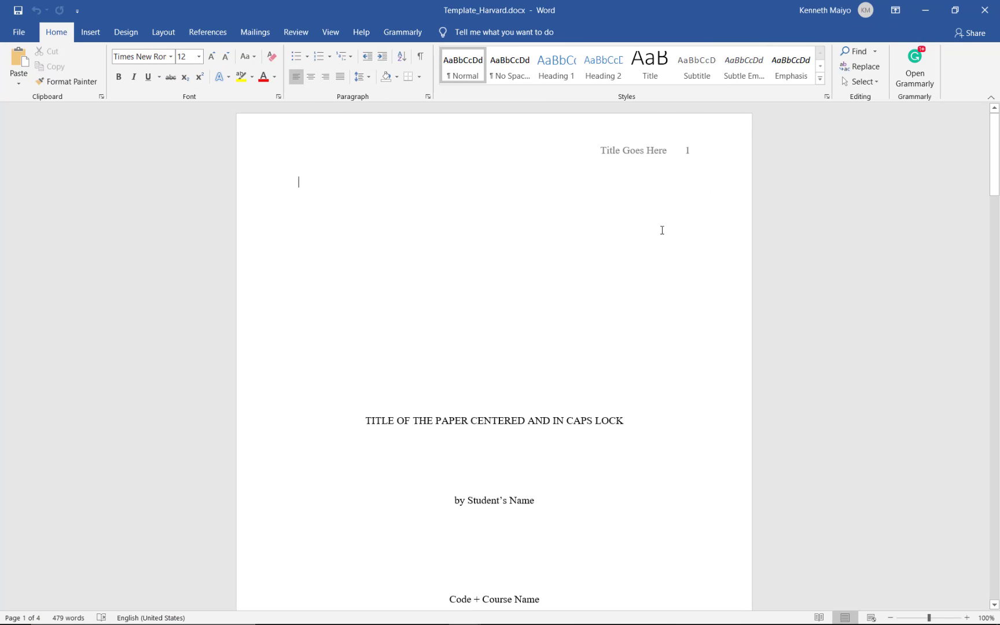
scroll(293, 136, "down", 3)
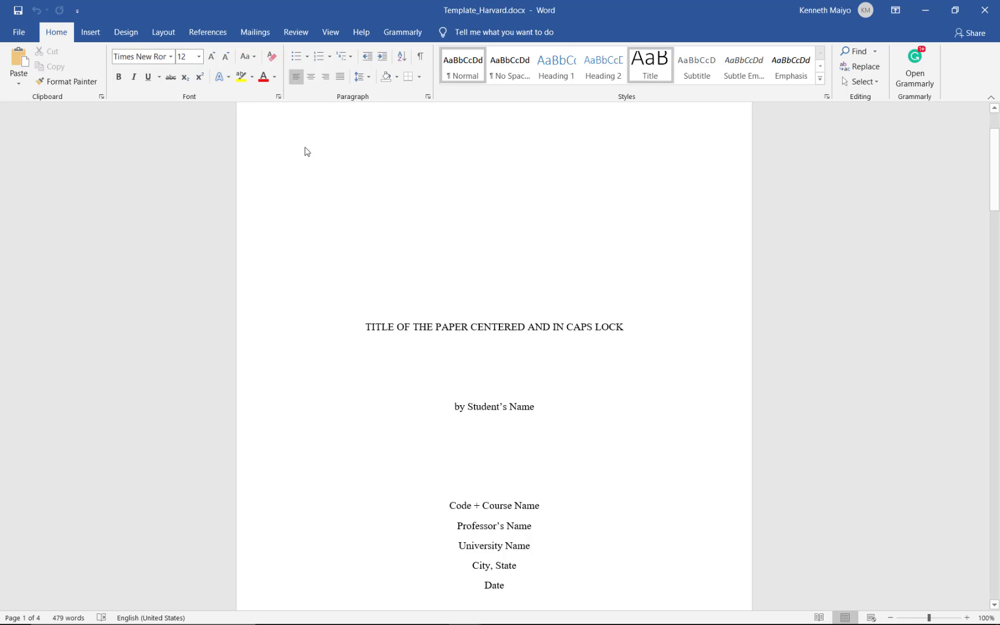
scroll(426, 383, "down", 4)
scroll(423, 373, "down", 2)
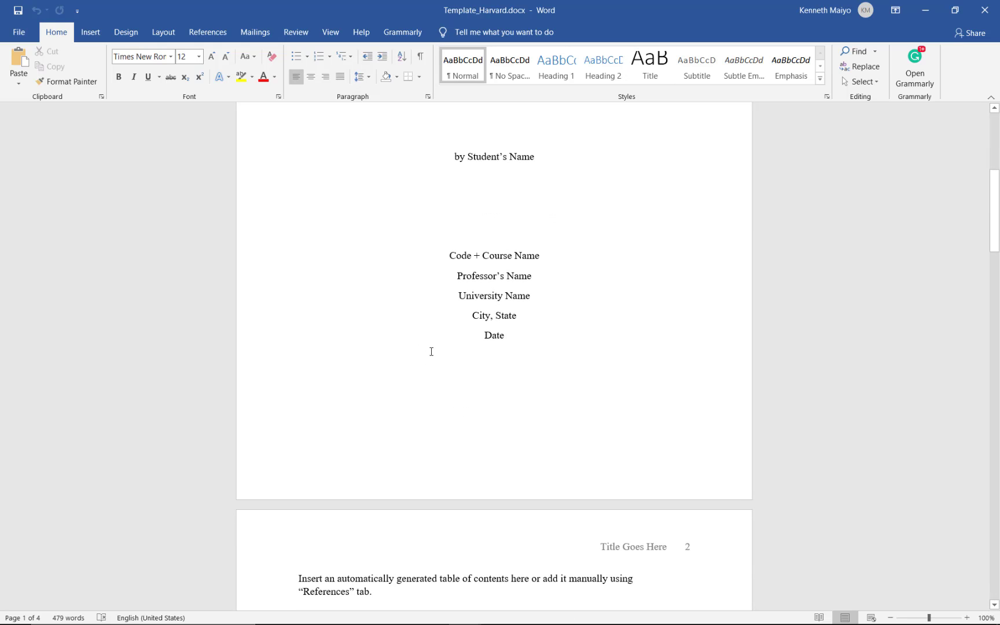
scroll(431, 351, "up", 6)
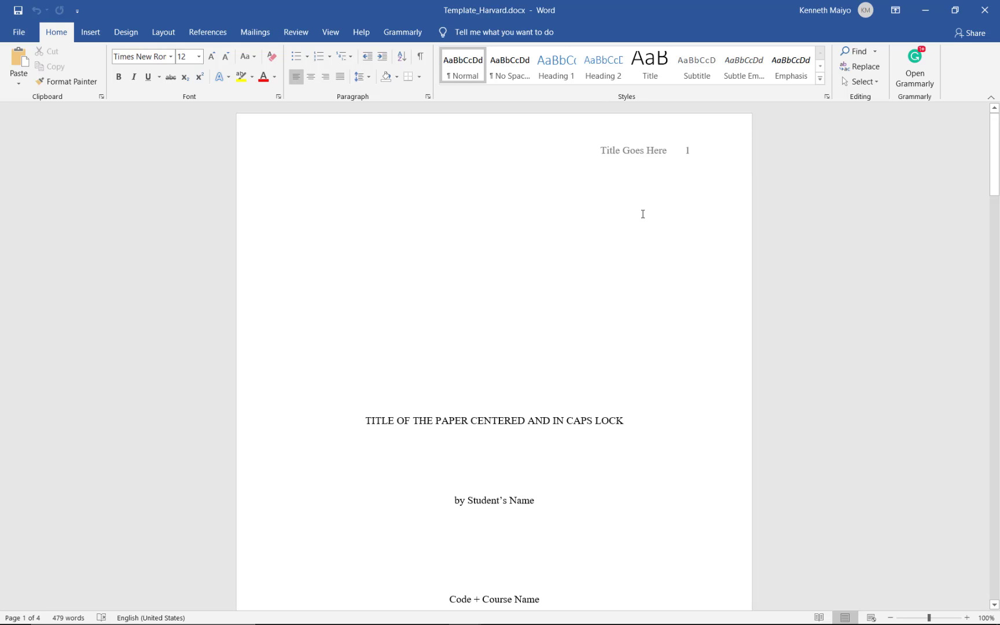
scroll(584, 282, "down", 9)
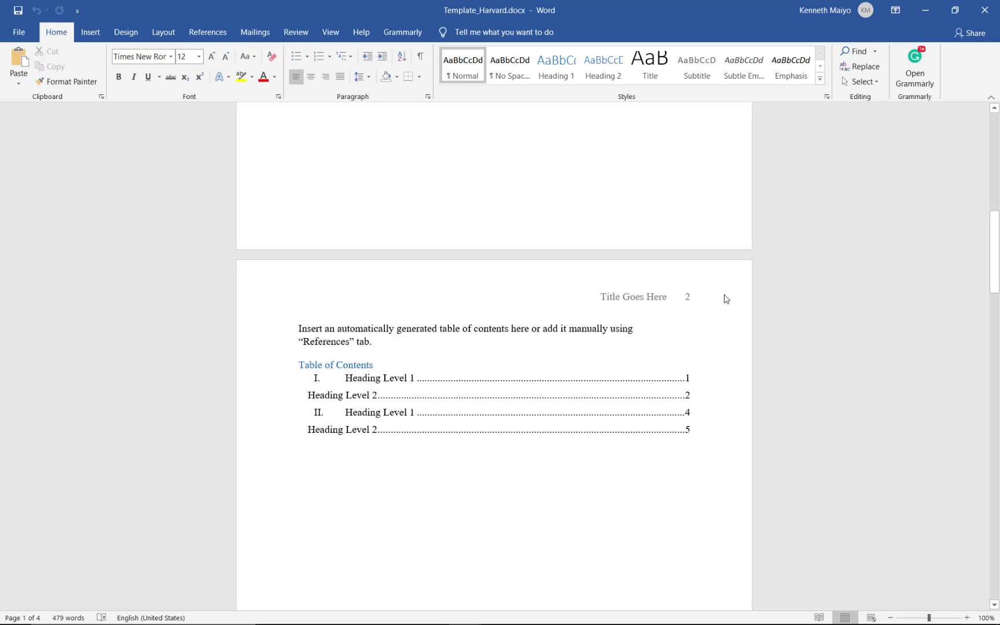
scroll(596, 301, "up", 10)
scroll(596, 301, "up", 4)
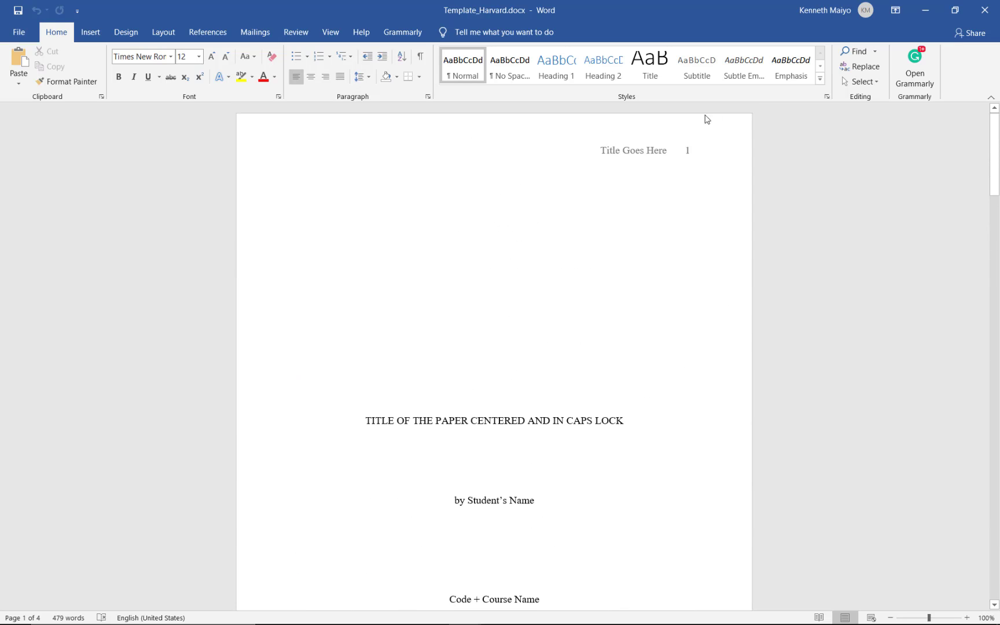
scroll(652, 250, "down", 1)
scroll(647, 480, "down", 6)
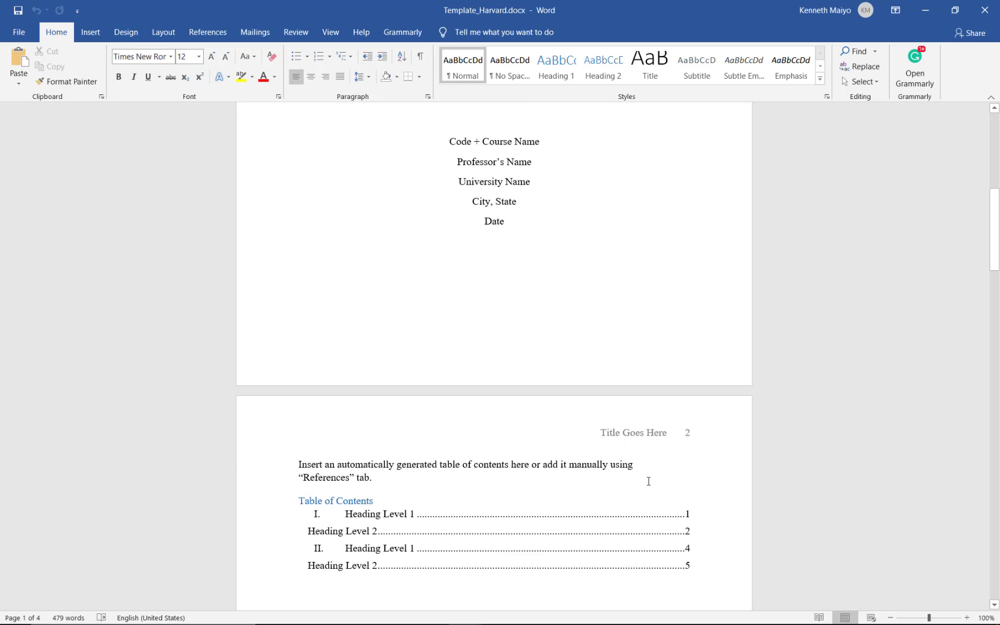
scroll(598, 417, "up", 7)
- Switch to the Consultancy project assignment document and review its font, table of contents and the start of Section 1
left_click(927, 8)
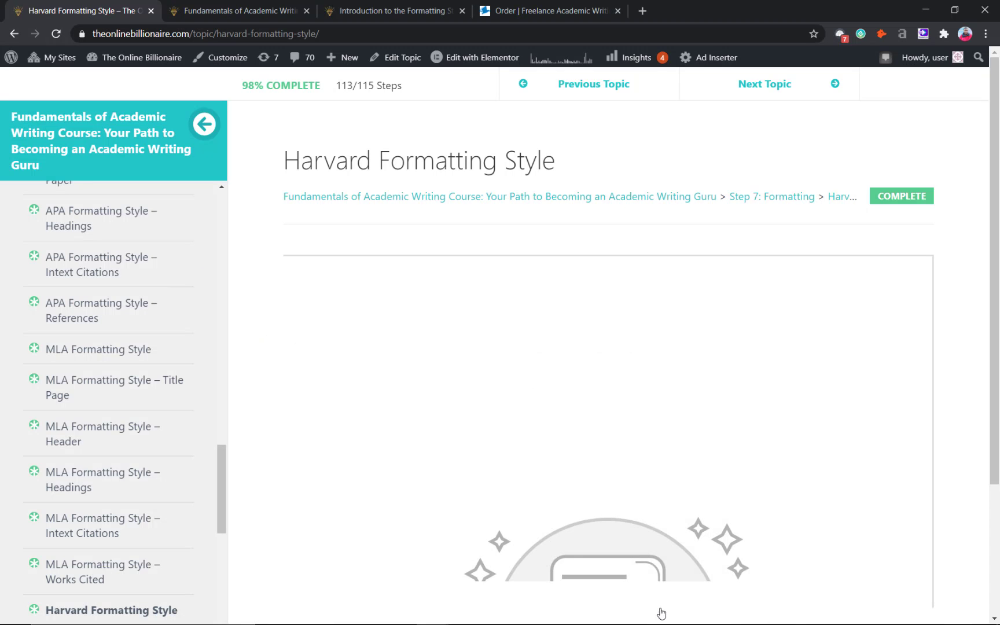
mouse_move(471, 608)
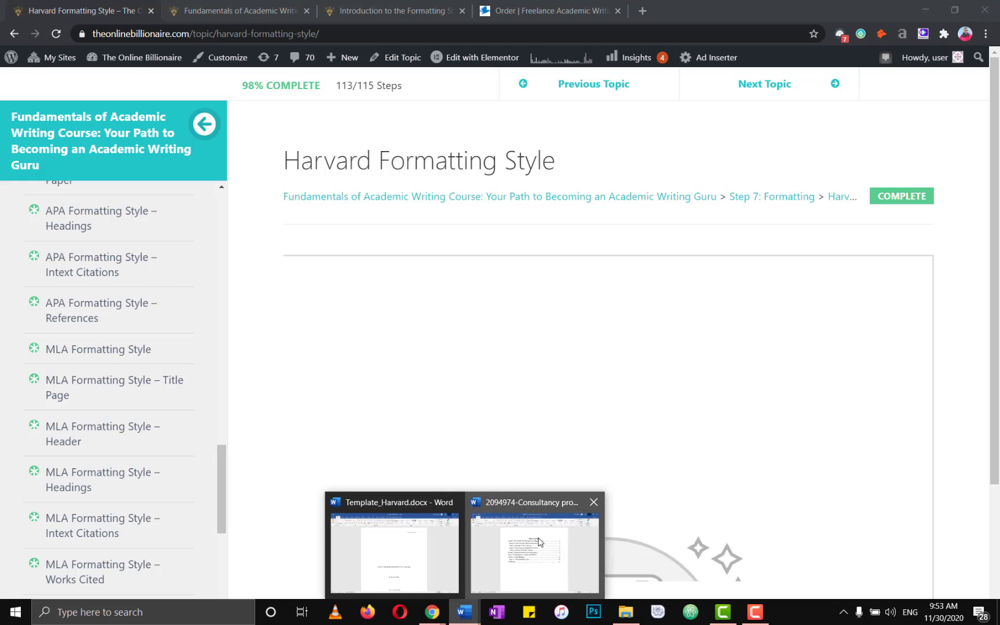
left_click(524, 544)
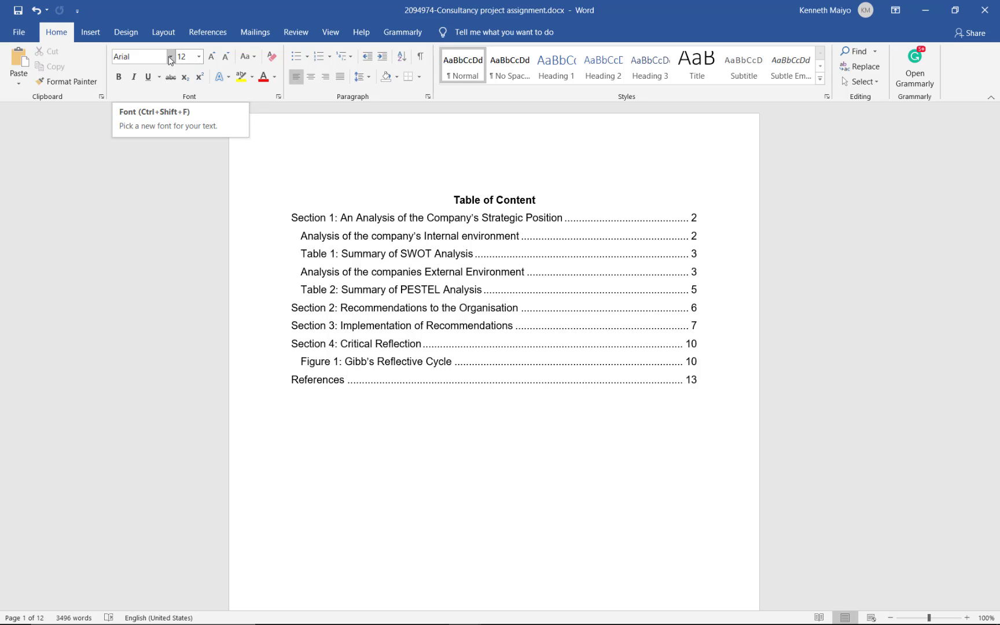
left_click(540, 249)
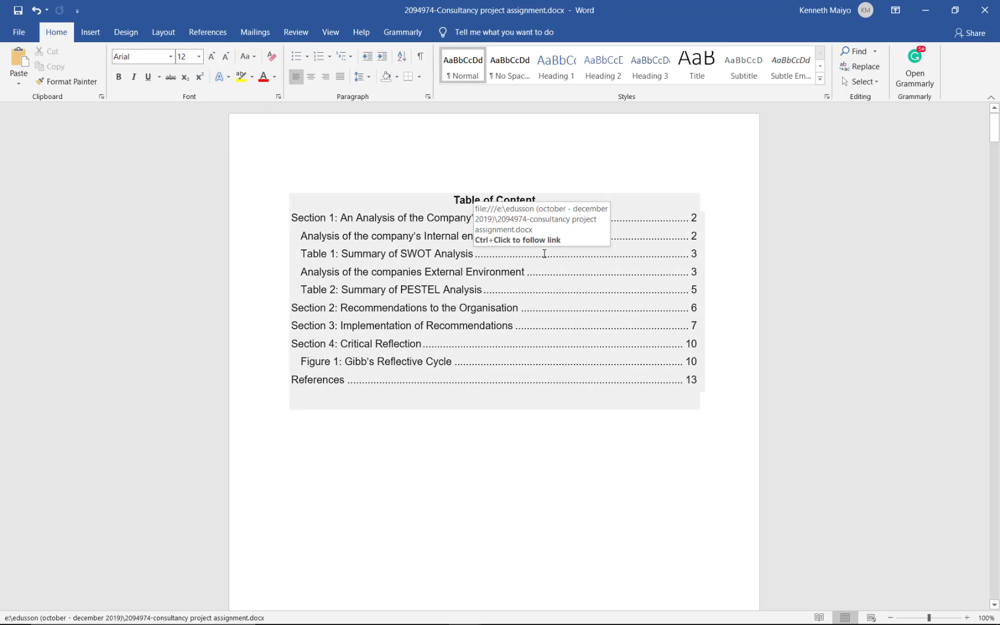
scroll(544, 253, "down", 10)
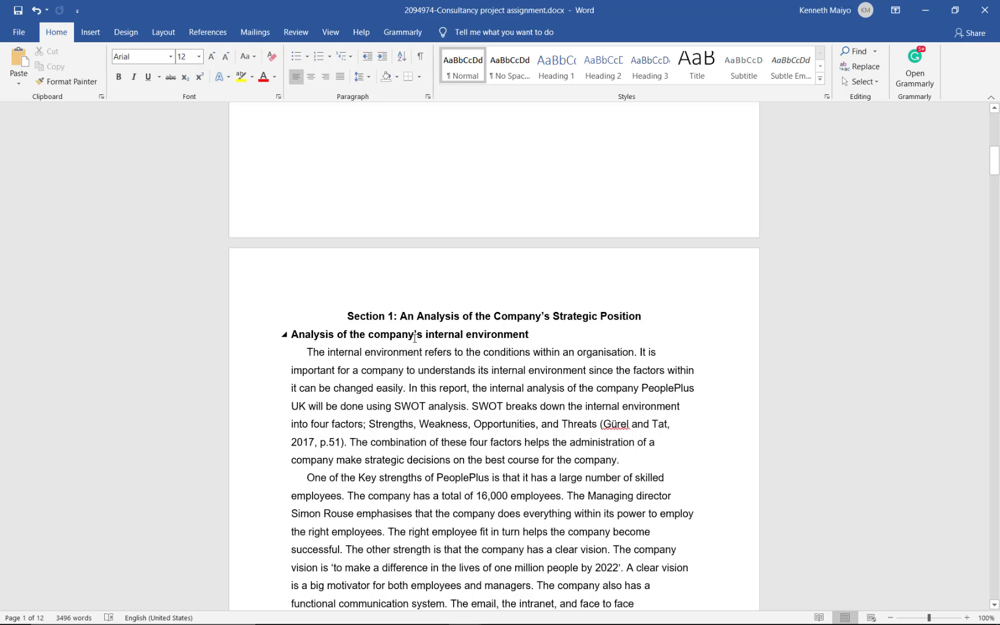
scroll(414, 338, "up", 10)
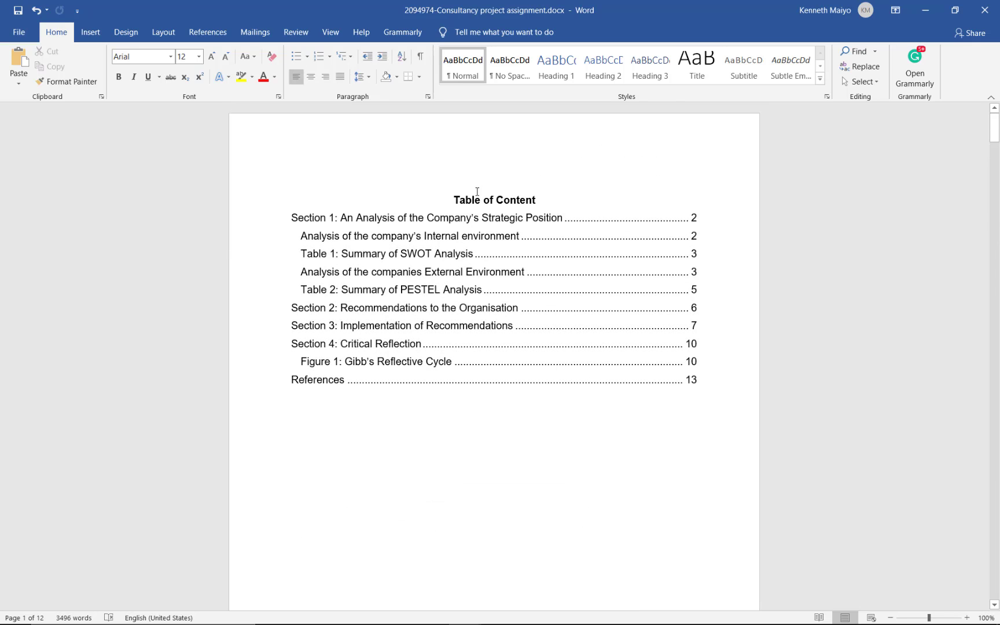
- Add a Plain Number 3 page number to the page header, preceded by the text "Report on People Plus"
double_click(484, 139)
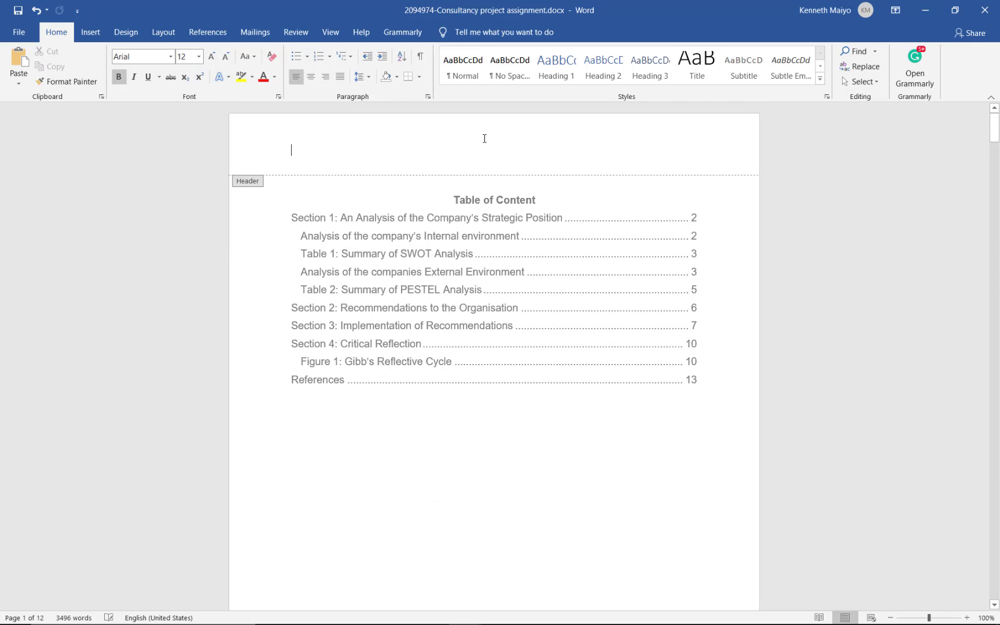
left_click(76, 74)
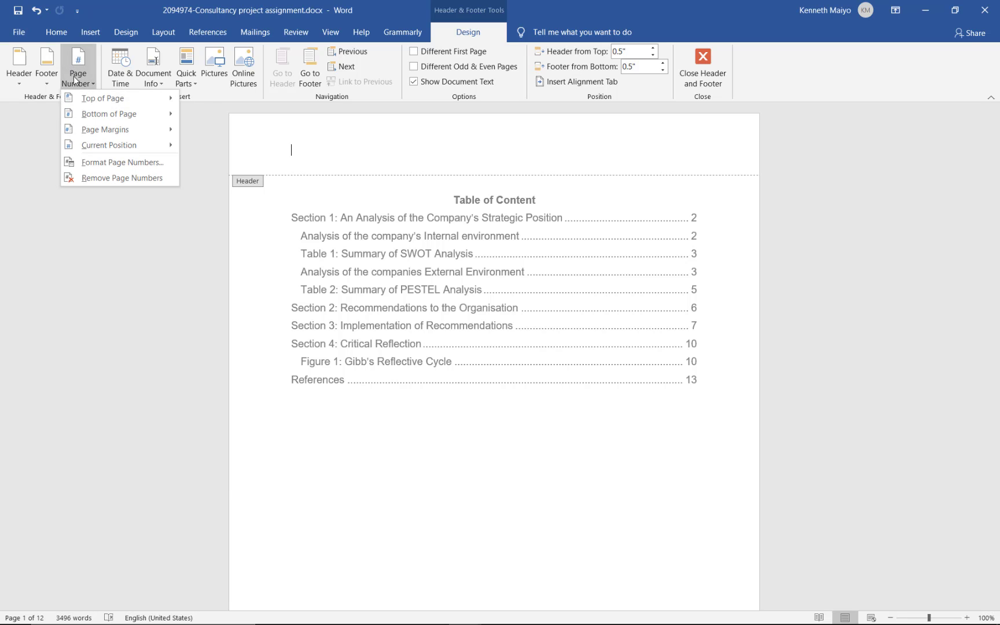
mouse_move(98, 100)
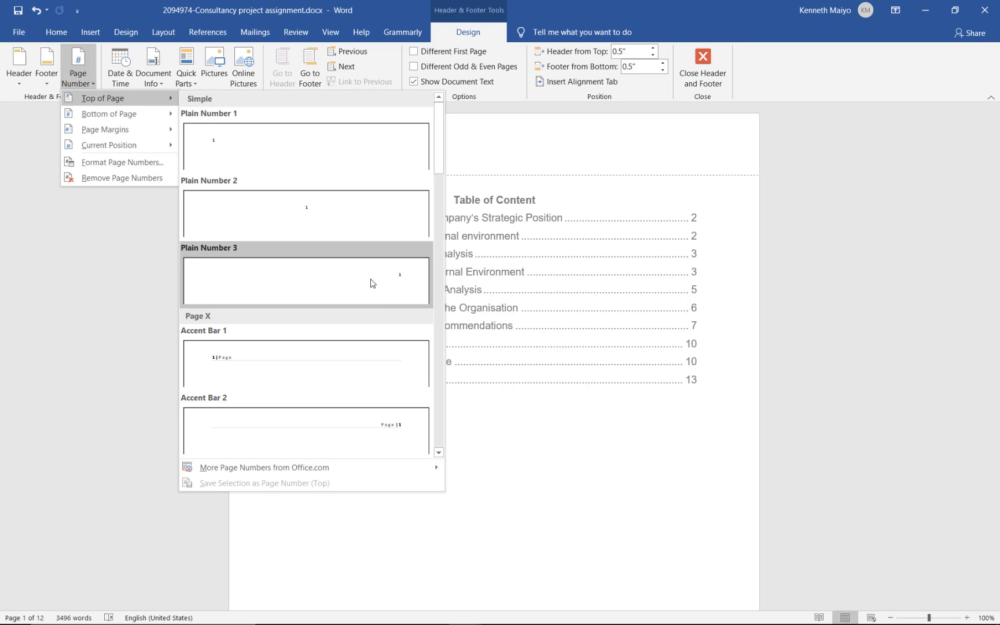
left_click(371, 287)
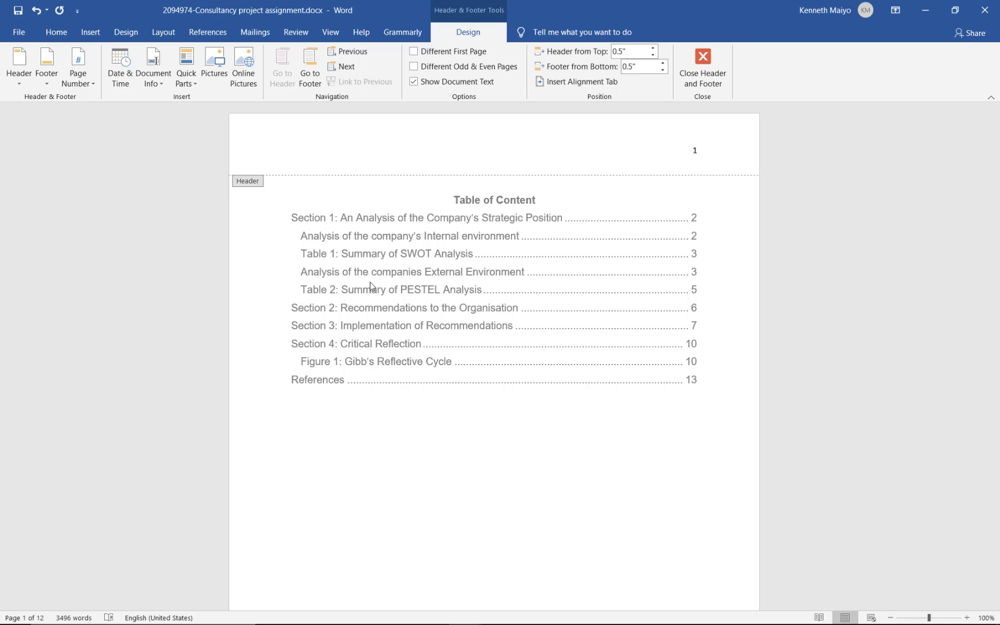
type("Report on People Plus")
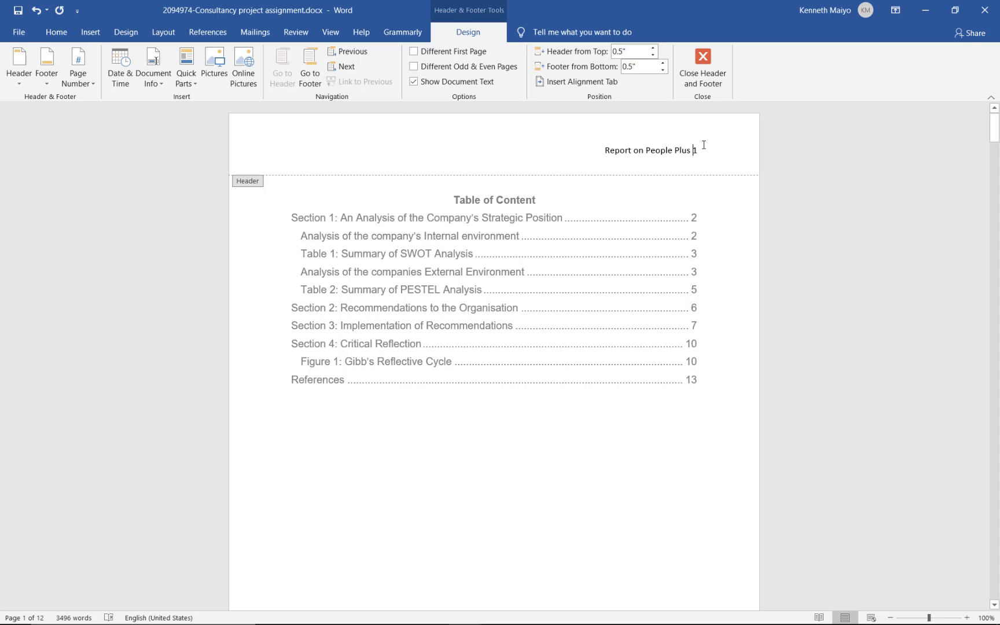
- Format the whole header line, including the page number, in Arial at size 12
triple_click(665, 152)
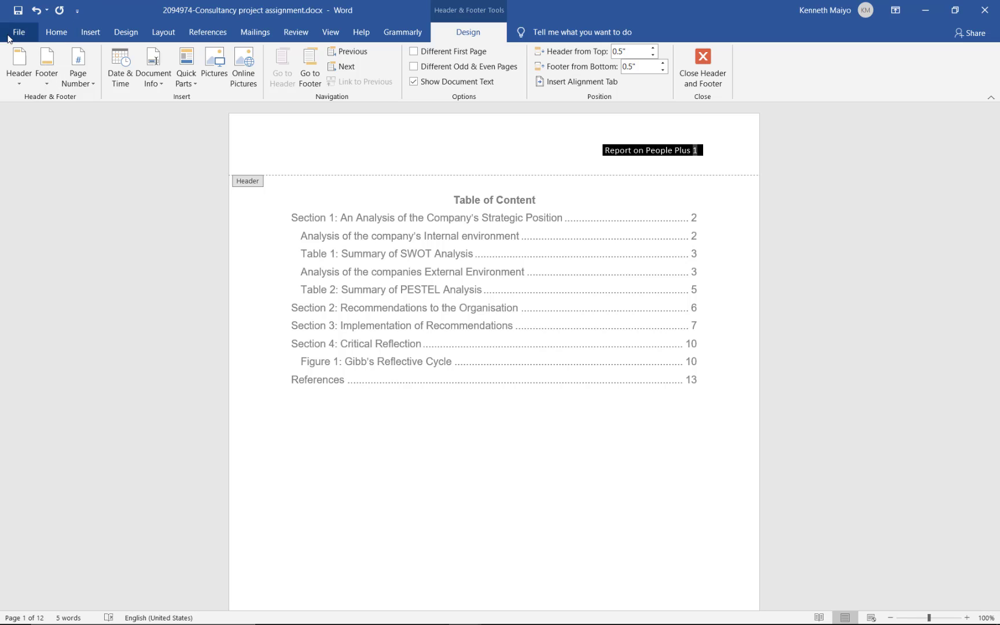
left_click(57, 32)
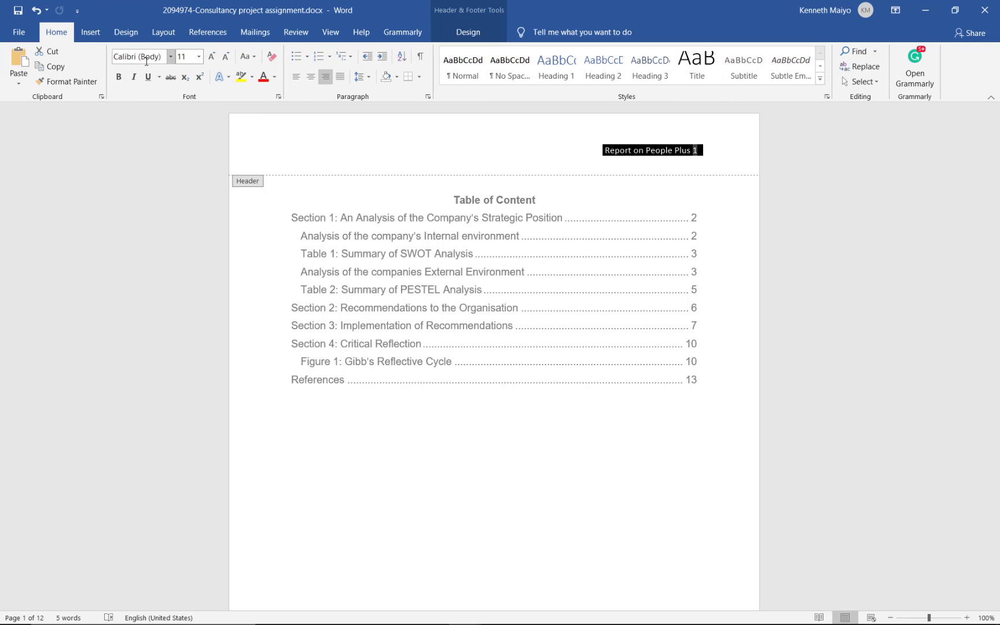
left_click(171, 58)
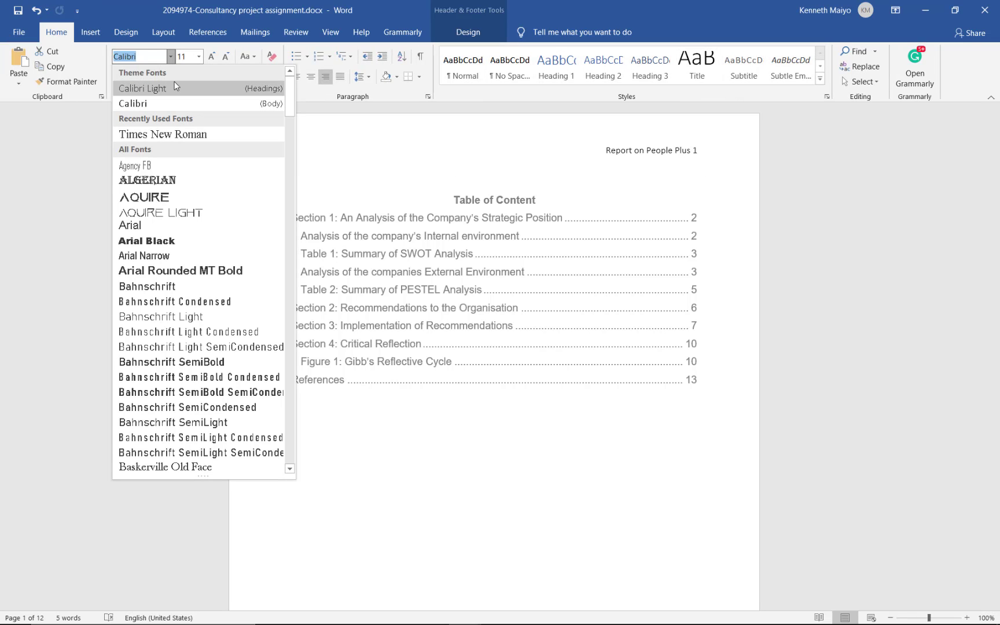
type("Arial")
key("Return")
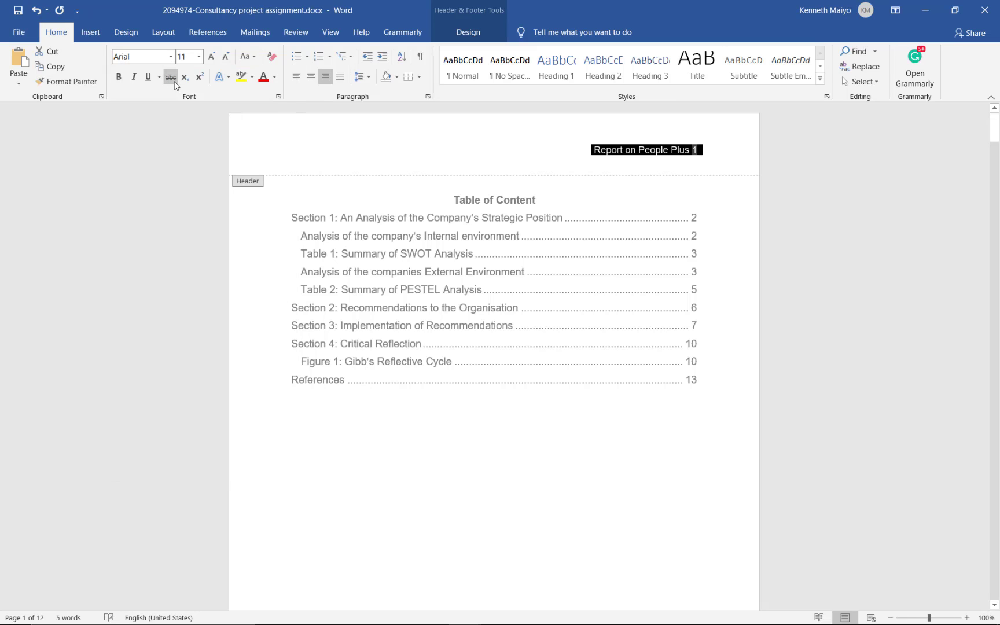
left_click(198, 56)
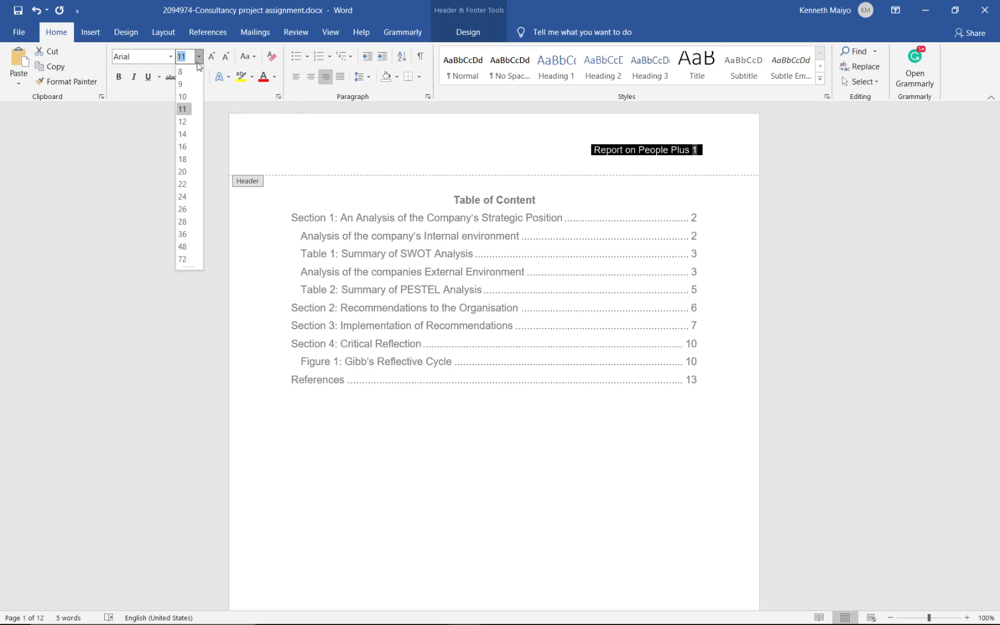
left_click(183, 121)
- Set the header paragraph's line spacing to Double and return to the document body
left_click(574, 151)
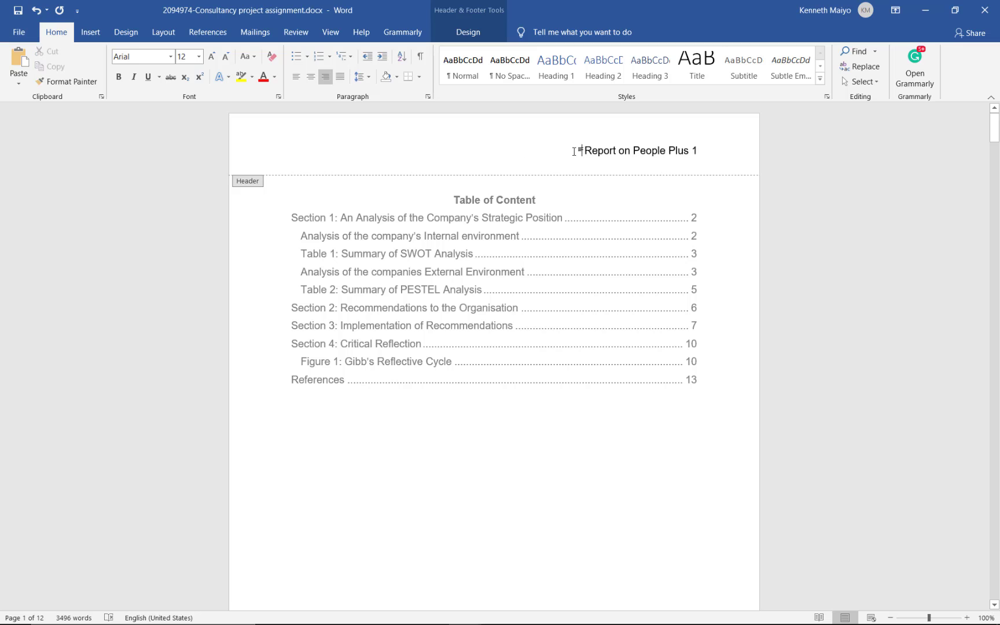
left_click_drag(584, 150, 657, 153)
right_click(656, 149)
left_click(704, 242)
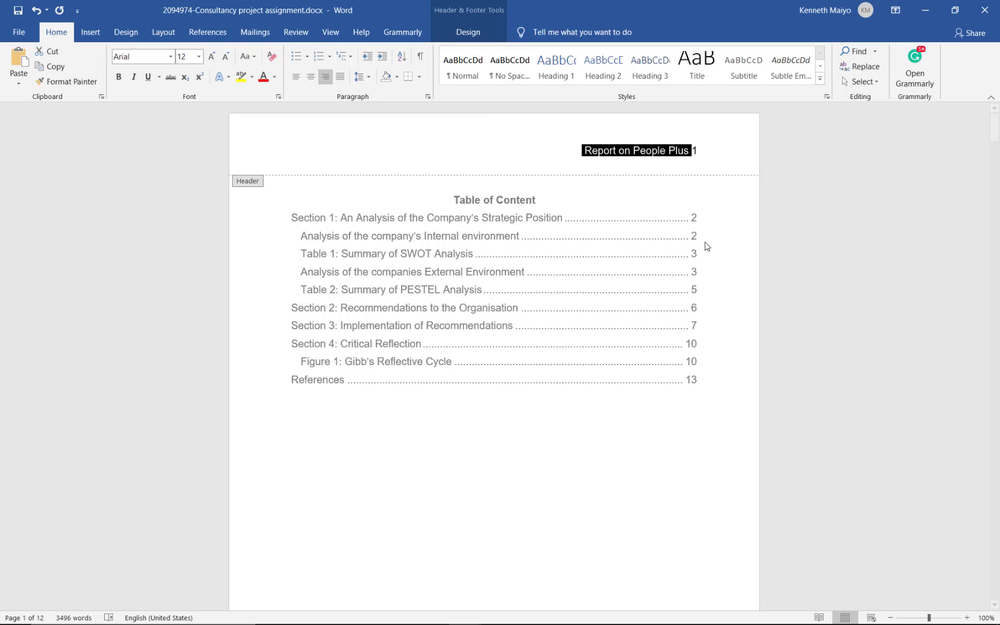
left_click(555, 340)
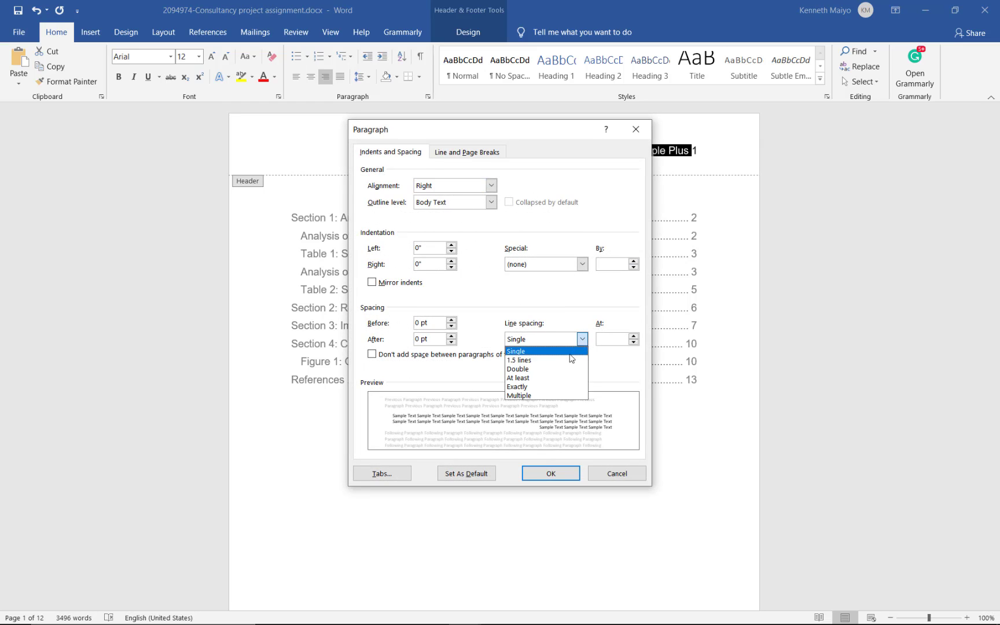
left_click(557, 370)
left_click(550, 473)
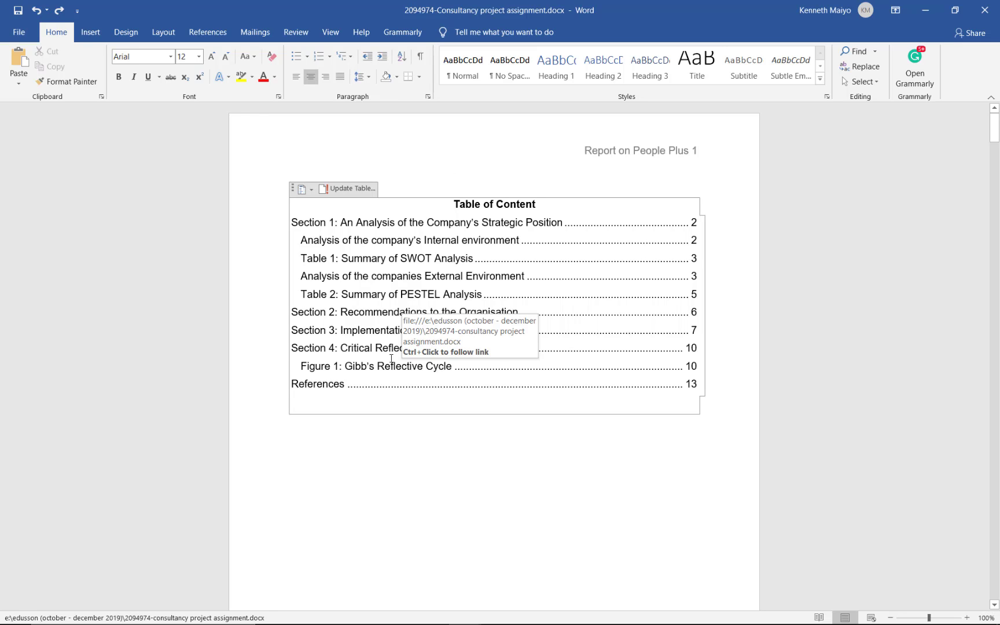
- Insert a page break before the table of contents and place the cursor on the new blank first page
left_click(90, 32)
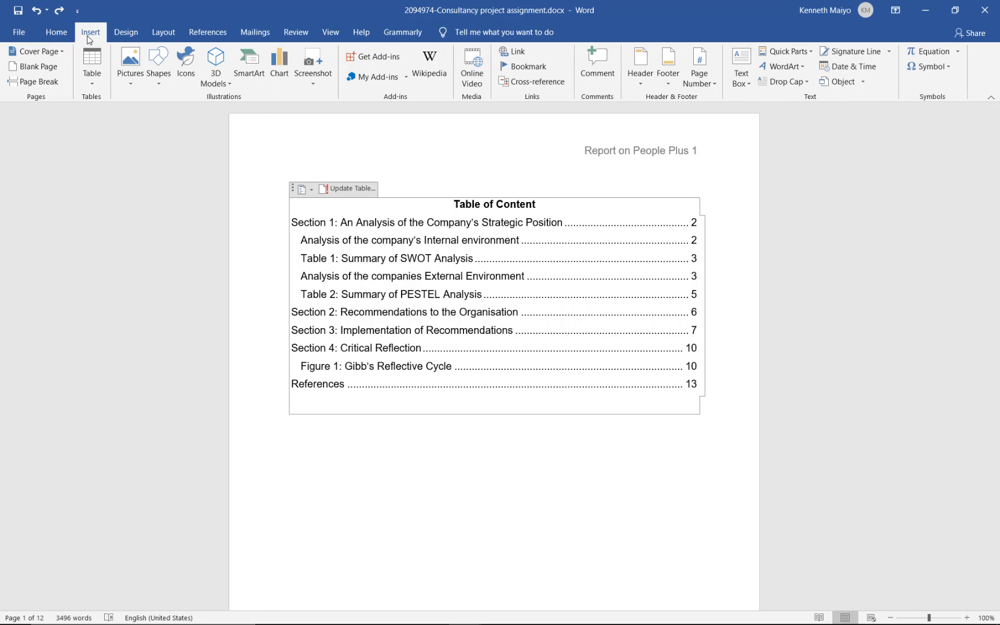
left_click(35, 82)
scroll(497, 321, "up", 6)
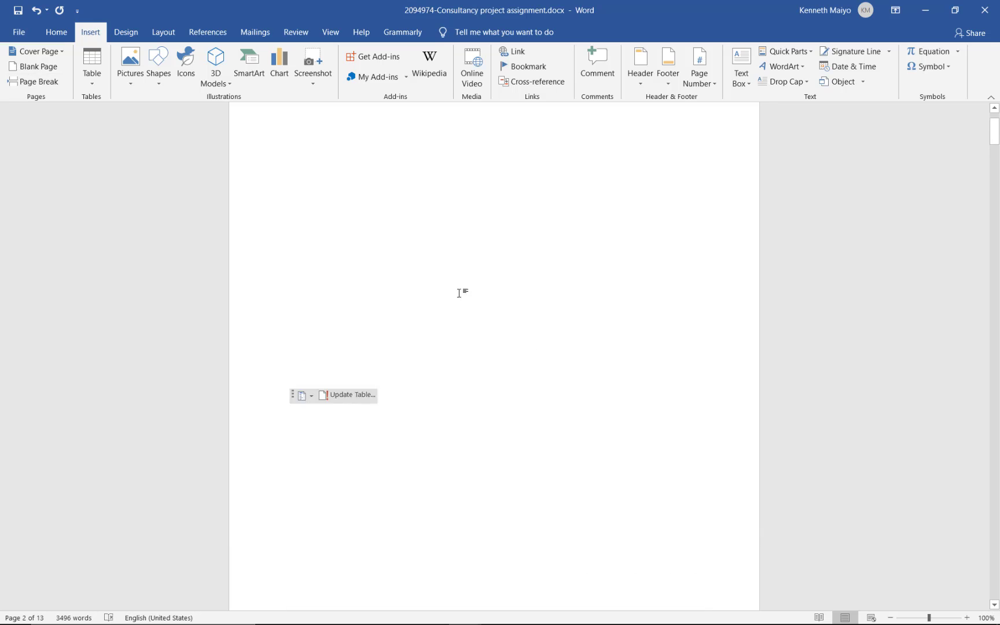
left_click(403, 217)
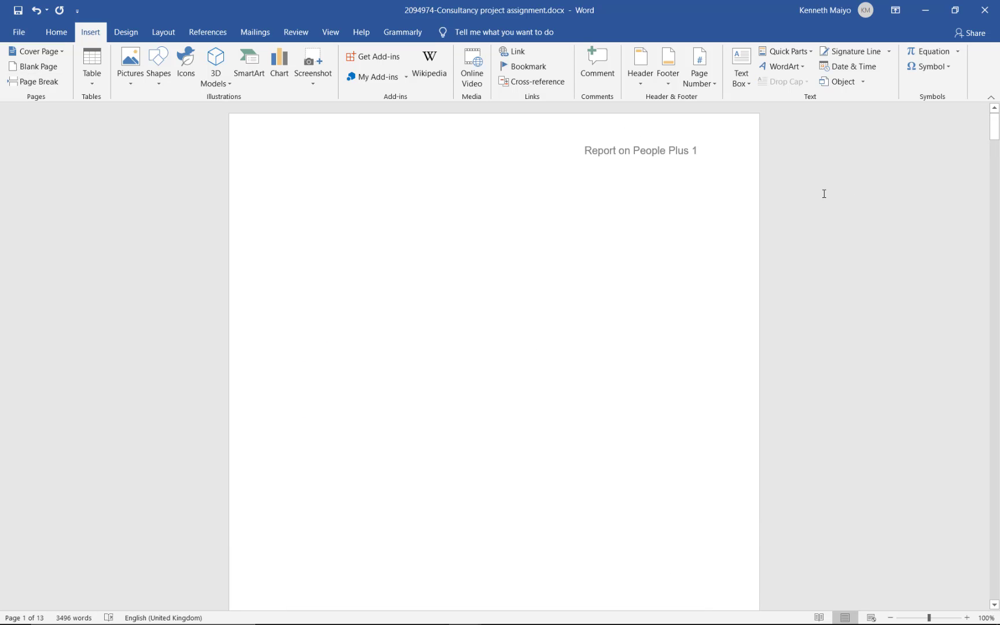
- Copy the title page text from Template_Harvard.docx and return to the Consultancy project assignment document
mouse_move(891, 623)
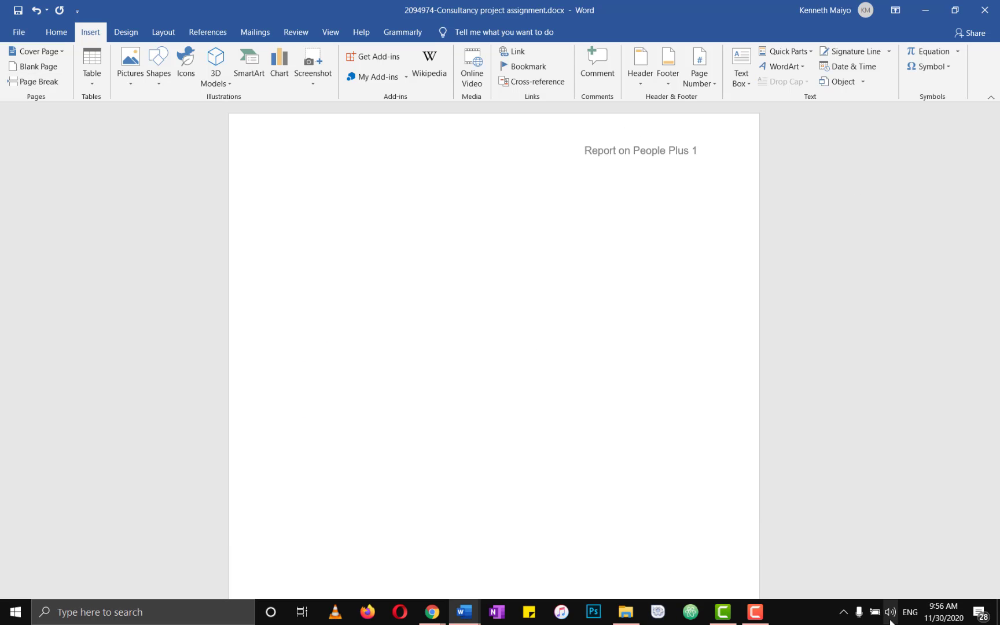
left_click(470, 614)
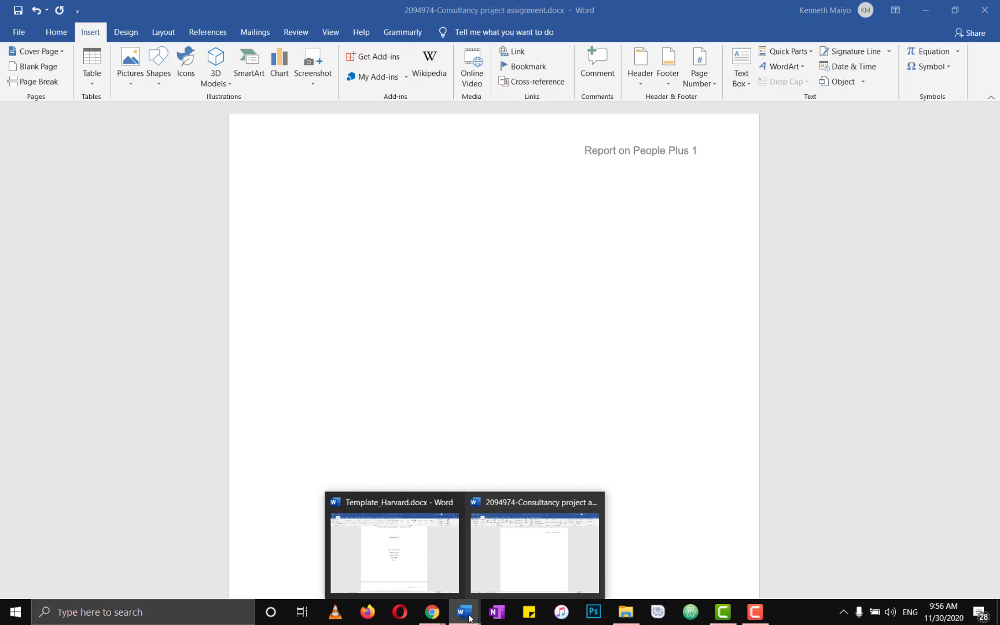
left_click(391, 520)
scroll(449, 241, "up", 5)
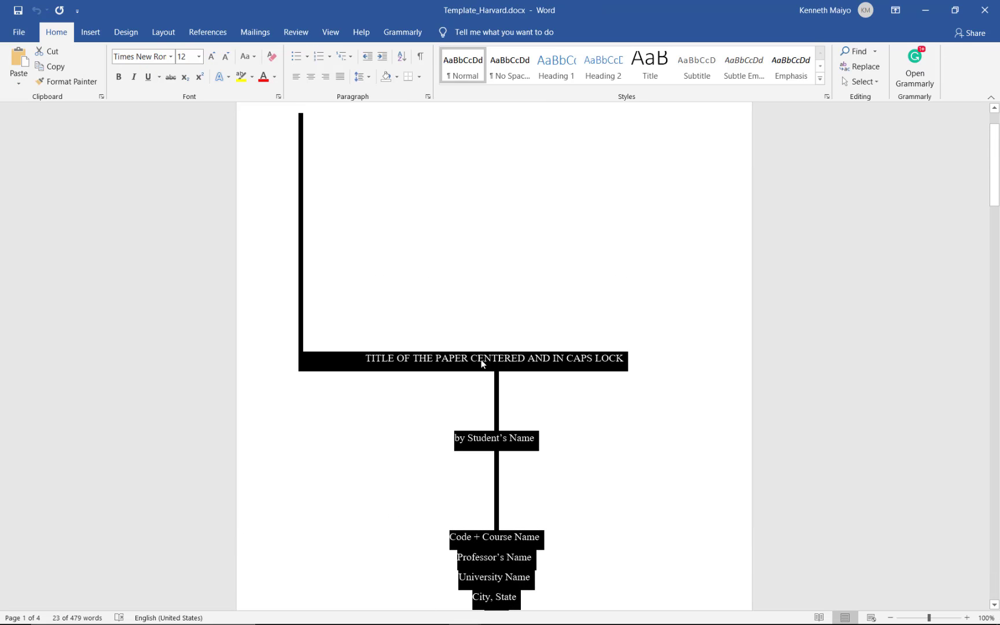
right_click(481, 359)
left_click(514, 384)
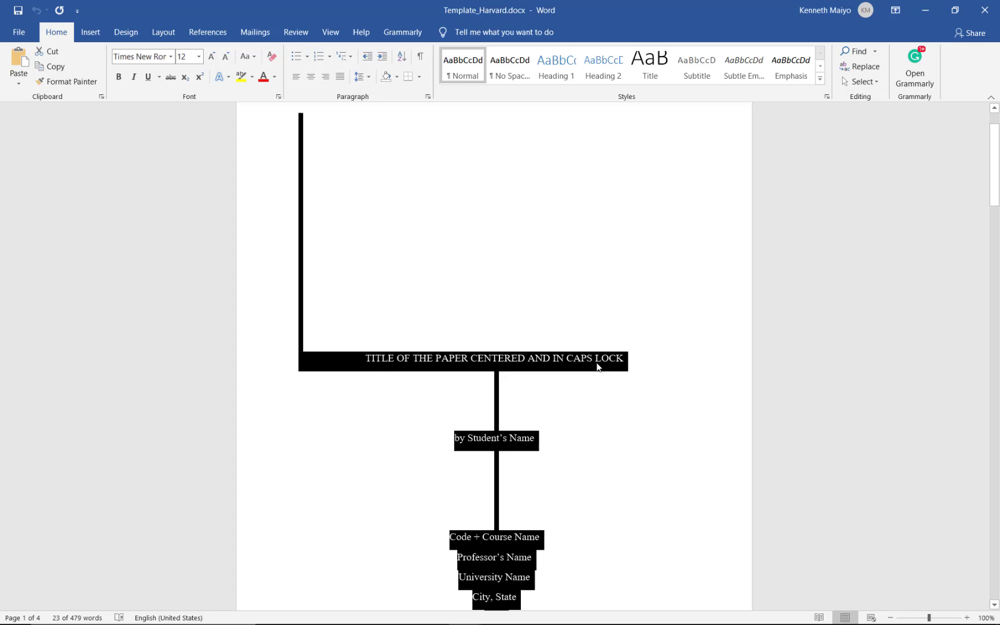
left_click(925, 10)
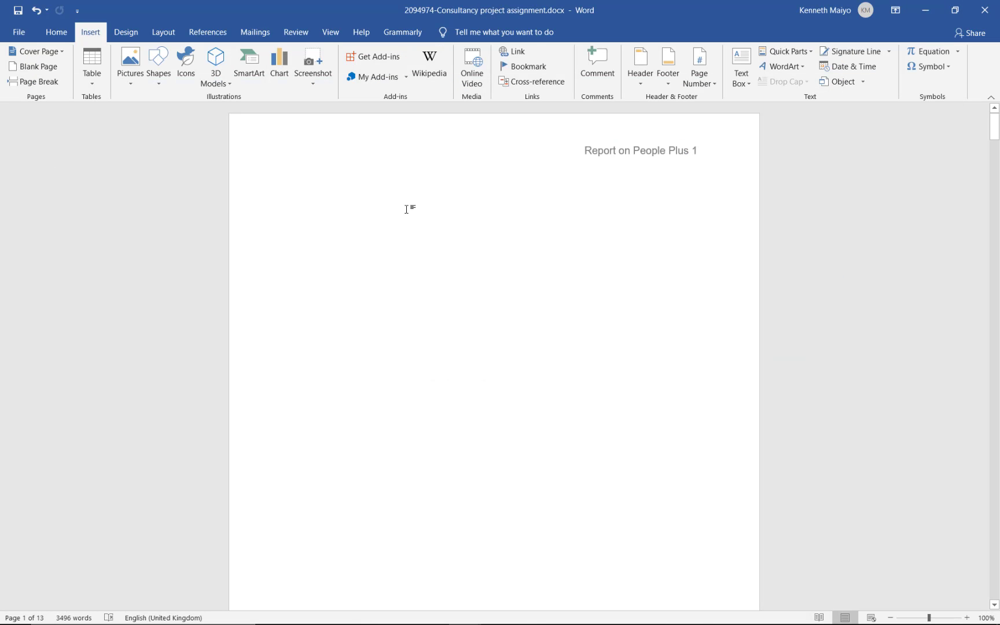
- Paste the copied title page text onto the blank first page and format it in Arial at size 12
key("ctrl+v")
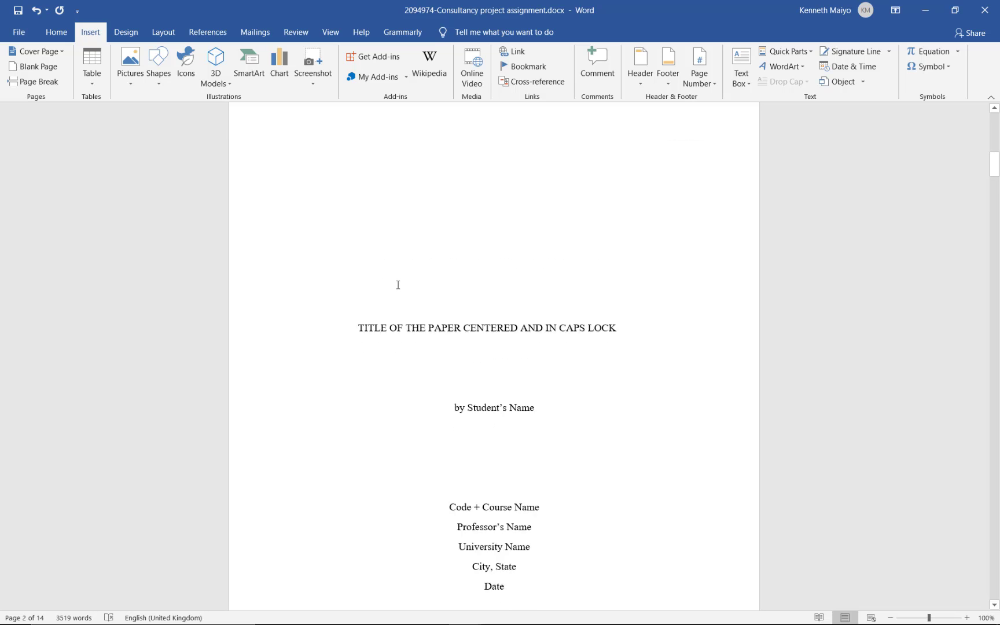
scroll(482, 361, "down", 5)
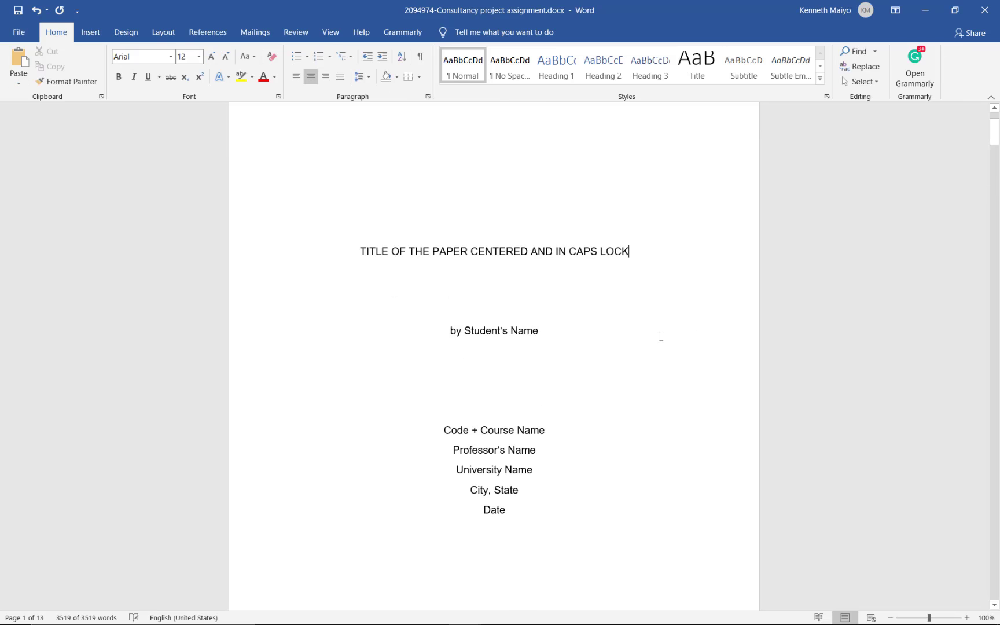
scroll(541, 268, "down", 1)
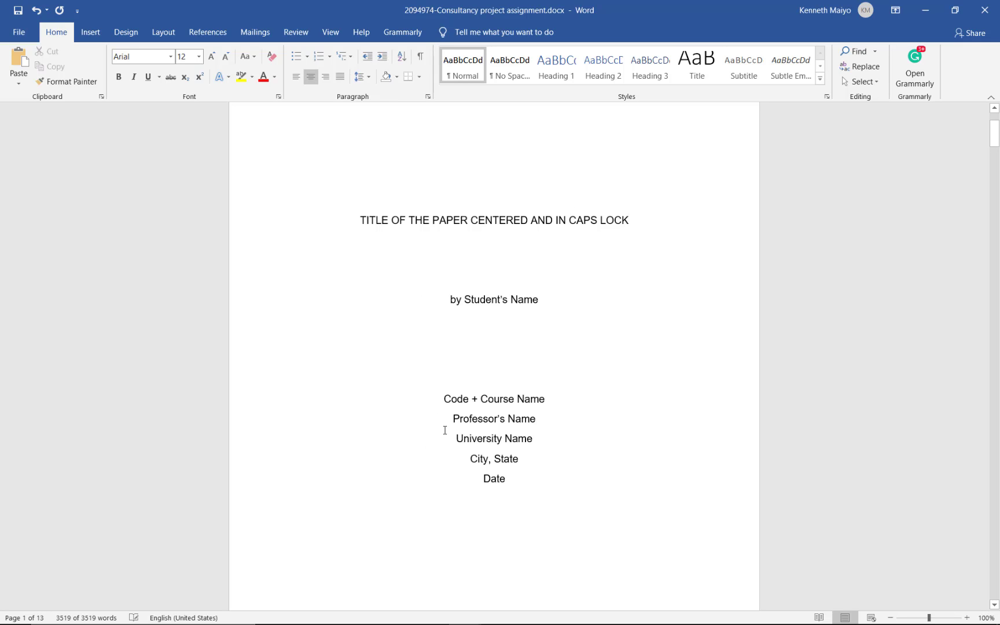
scroll(594, 391, "down", 3)
scroll(571, 344, "down", 2)
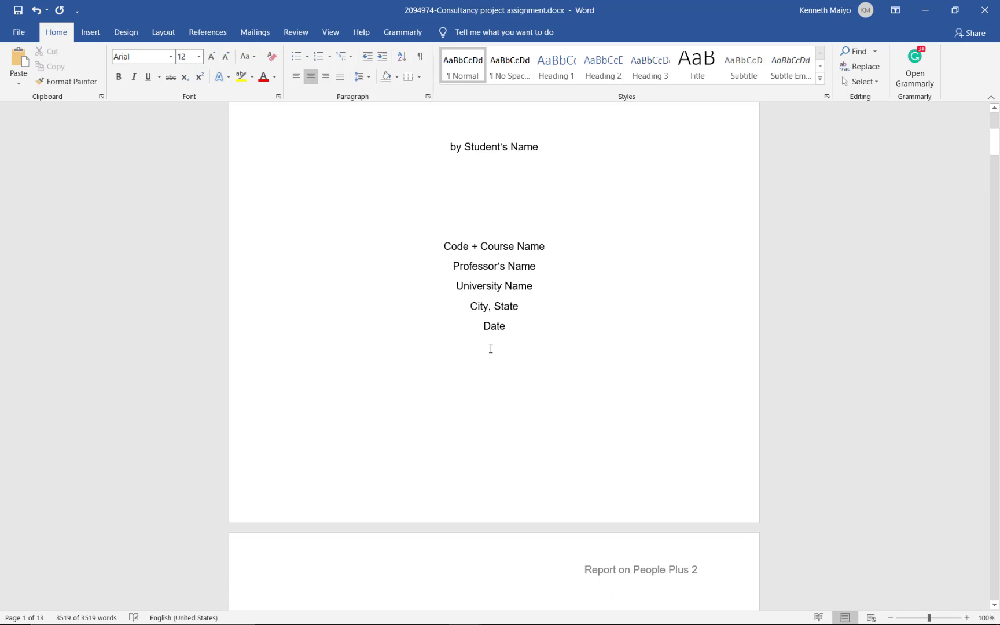
scroll(567, 337, "up", 9)
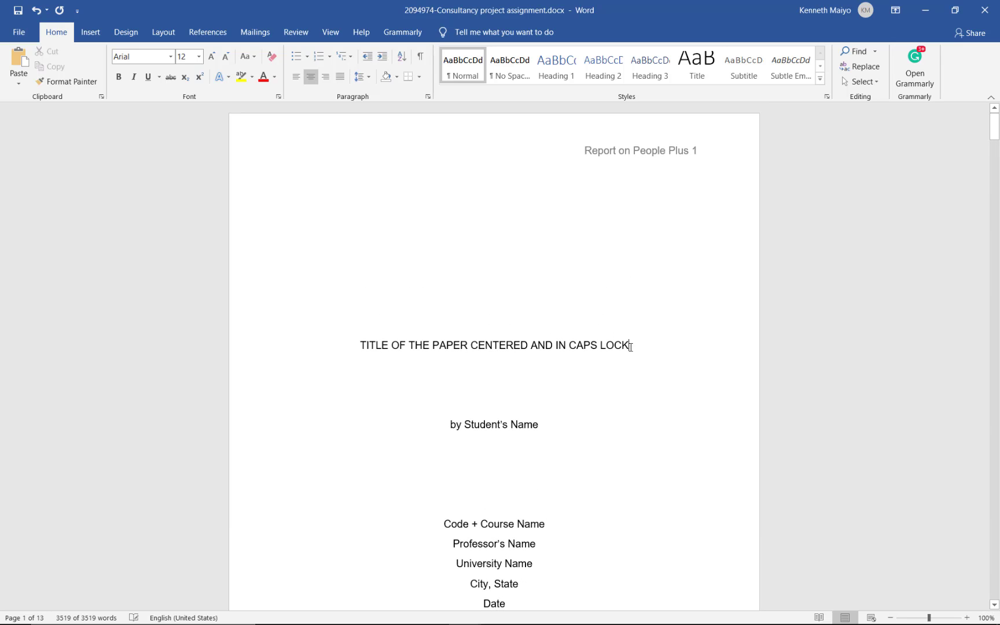
- Replace the placeholder paper title on the title page with "Consultancy Report of a Case Summary on Peopleplus Uk"
key("BackSpace")
key("BackSpace")
key("BackSpace")
key("BackSpace")
key("BackSpace")
key("BackSpace")
key("BackSpace")
key("BackSpace")
key("BackSpace")
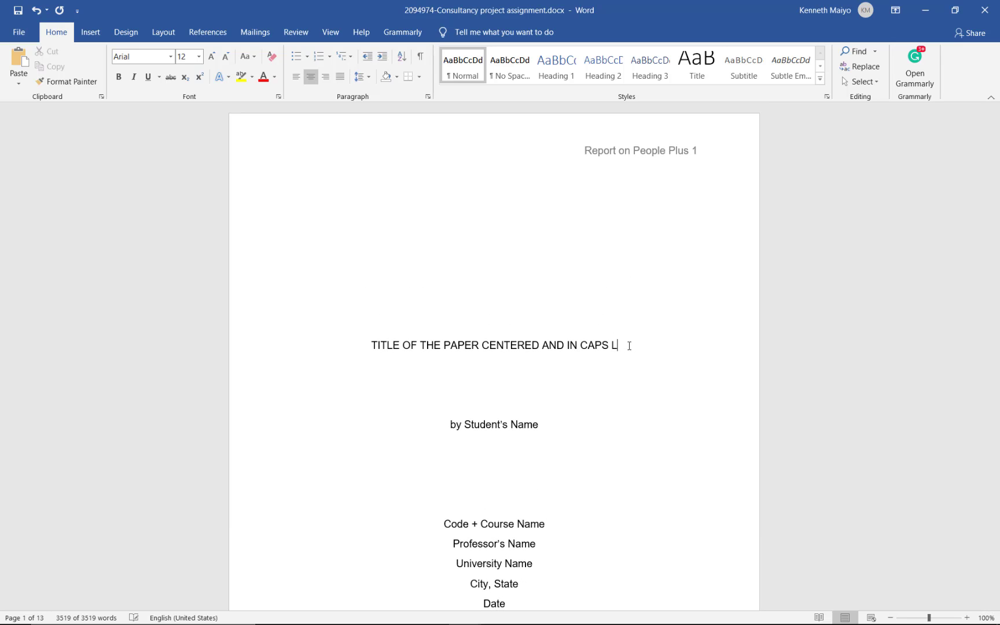
key("BackSpace")
key("BackSpace")
key("BackSpace")
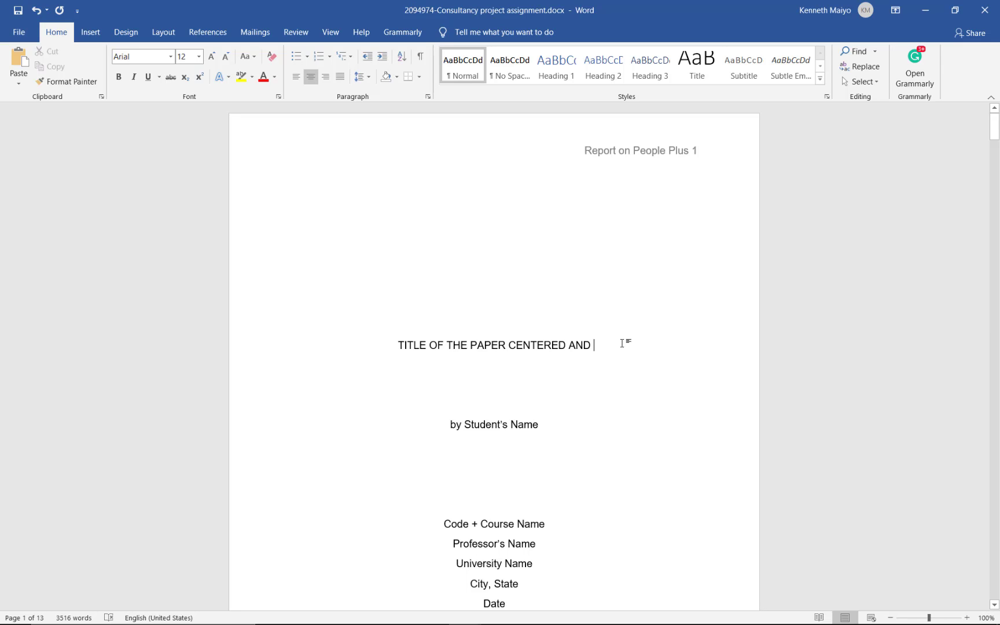
key("shift+Home")
key("BackSpace")
type("Consu")
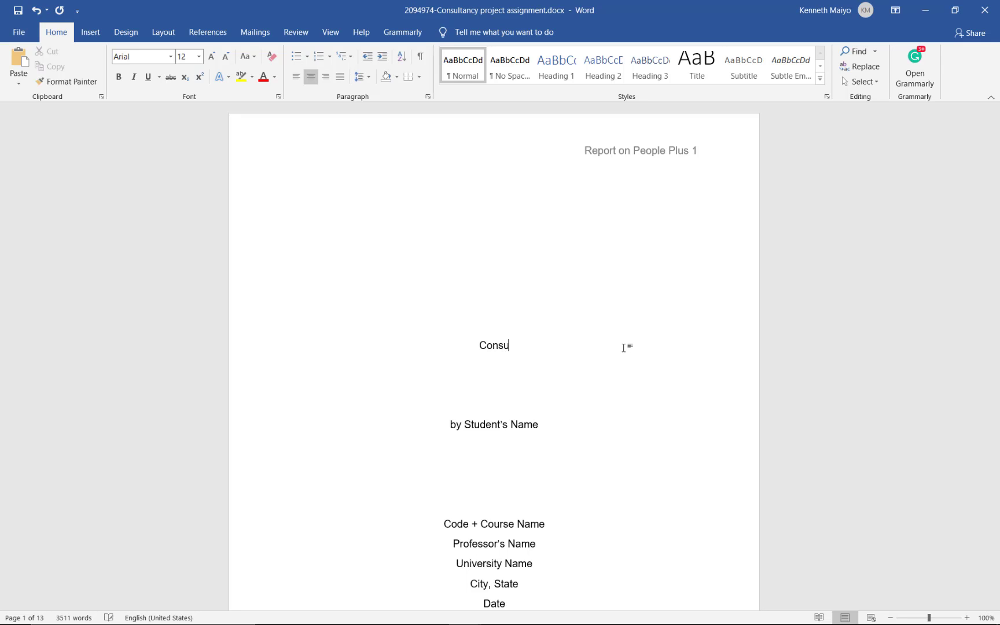
type("ltancy Report o")
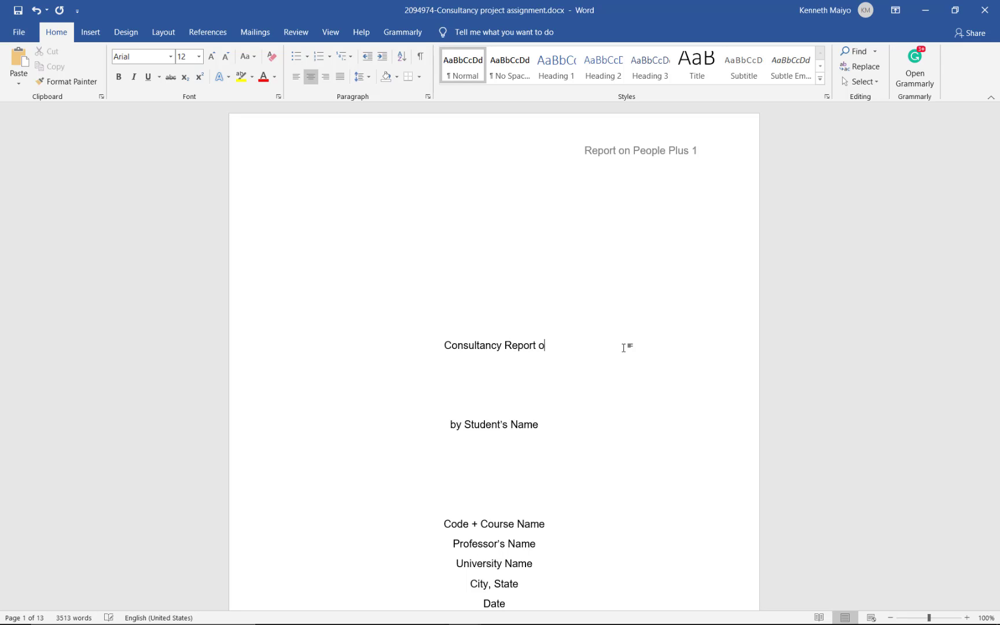
type("f a Case S")
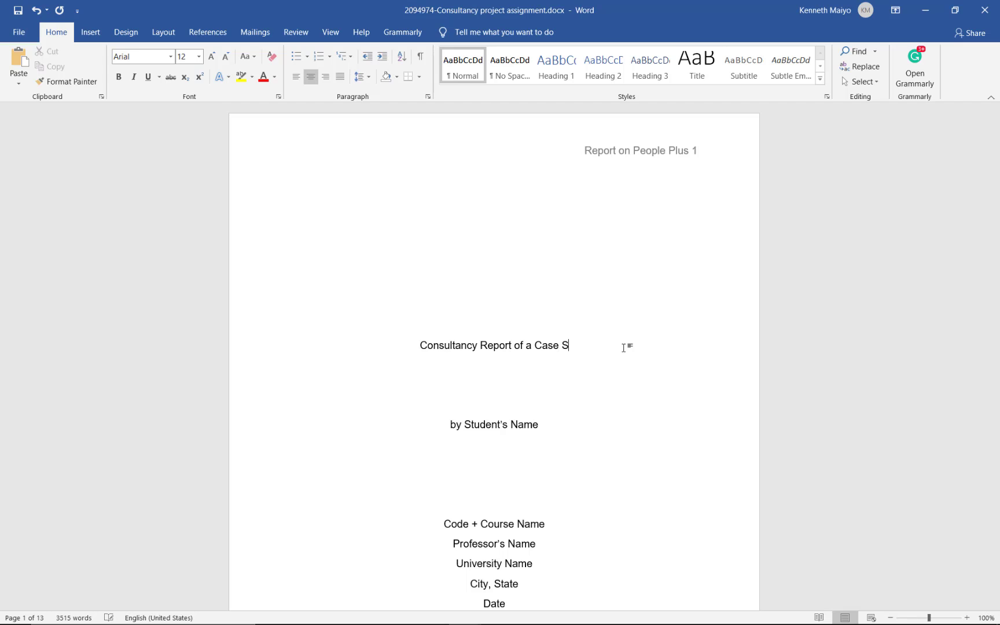
type("ummary on P")
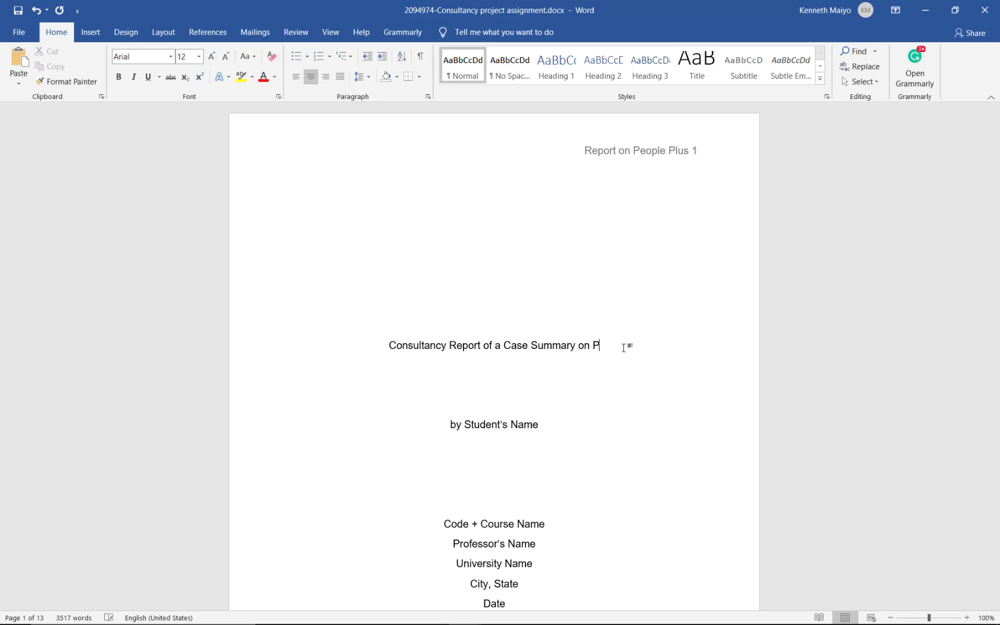
type("eople ")
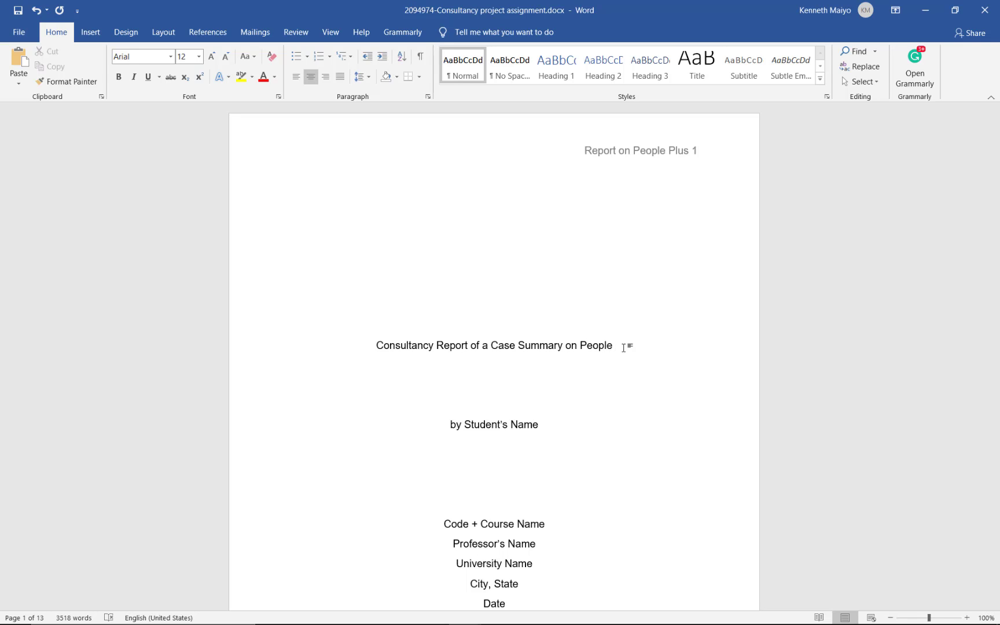
type("plu")
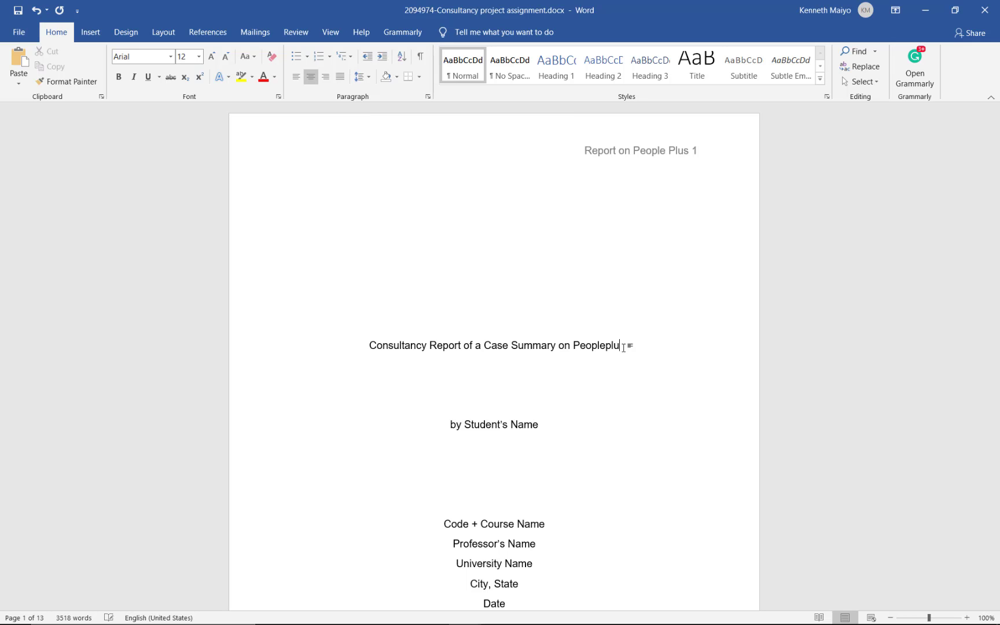
type("s Uk")
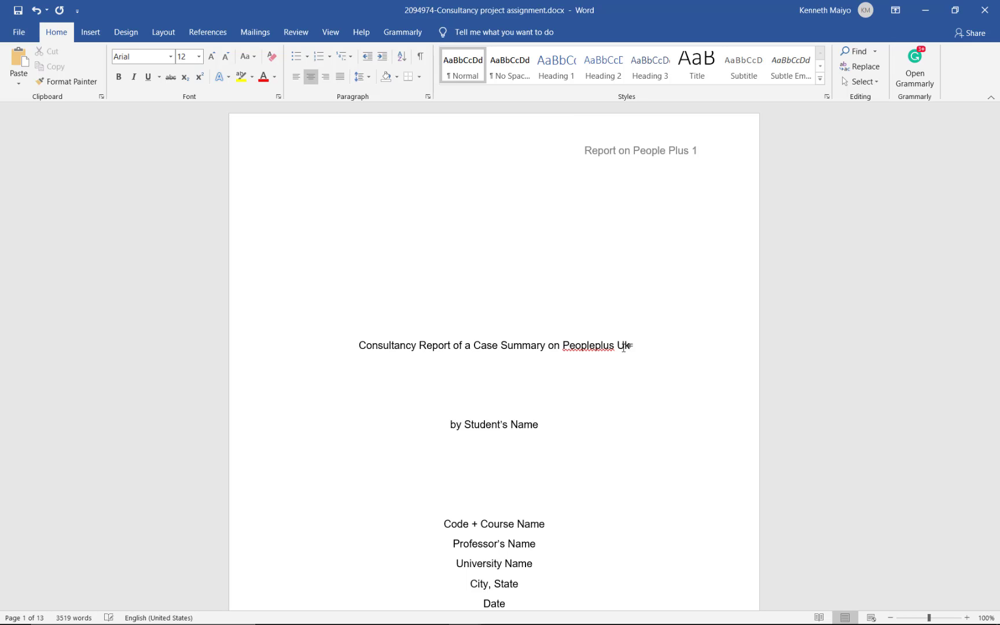
- Examine the formatting of the Section 1 heading, the internal environment subheading and the Table 1 SWOT analysis caption
scroll(850, 279, "down", 15)
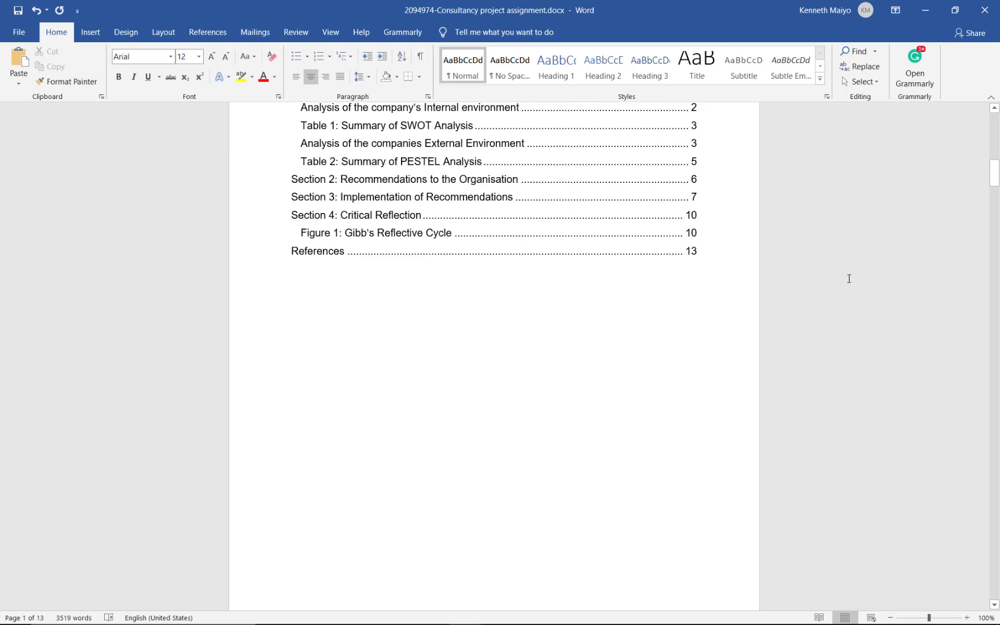
scroll(849, 279, "down", 8)
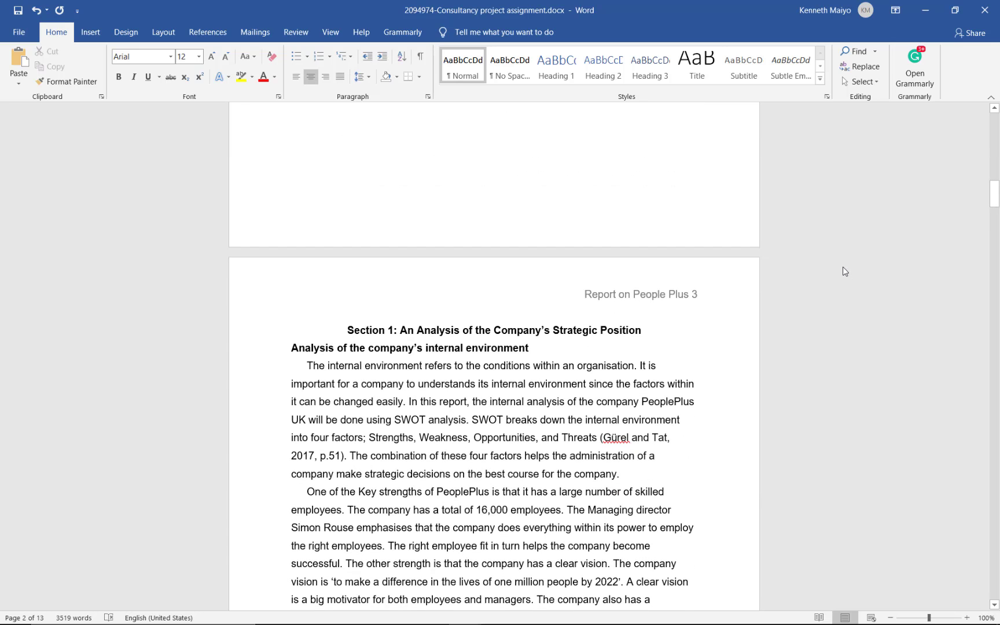
left_click(495, 329)
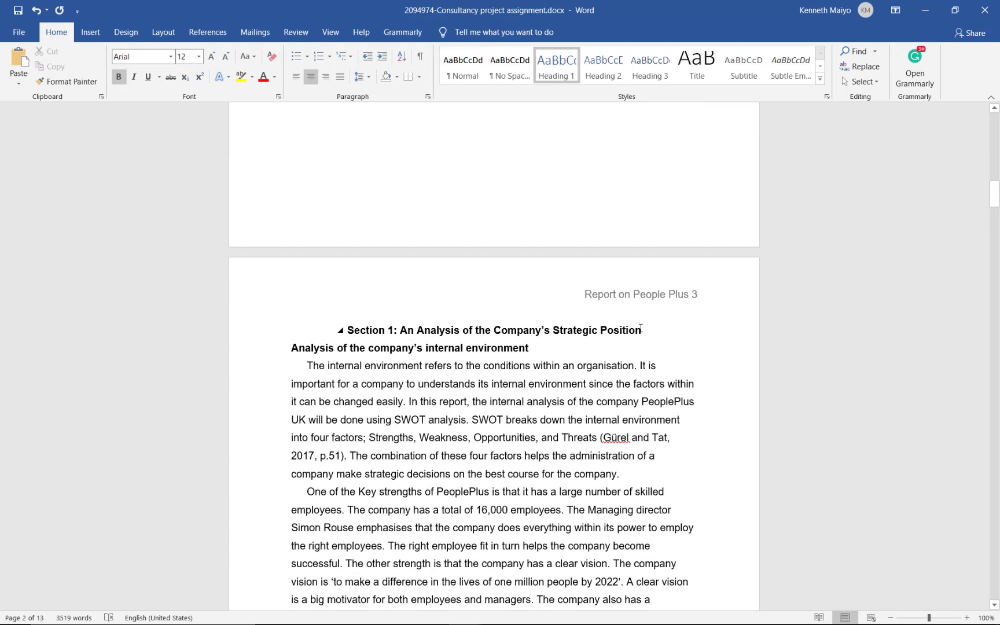
left_click_drag(637, 330, 284, 330)
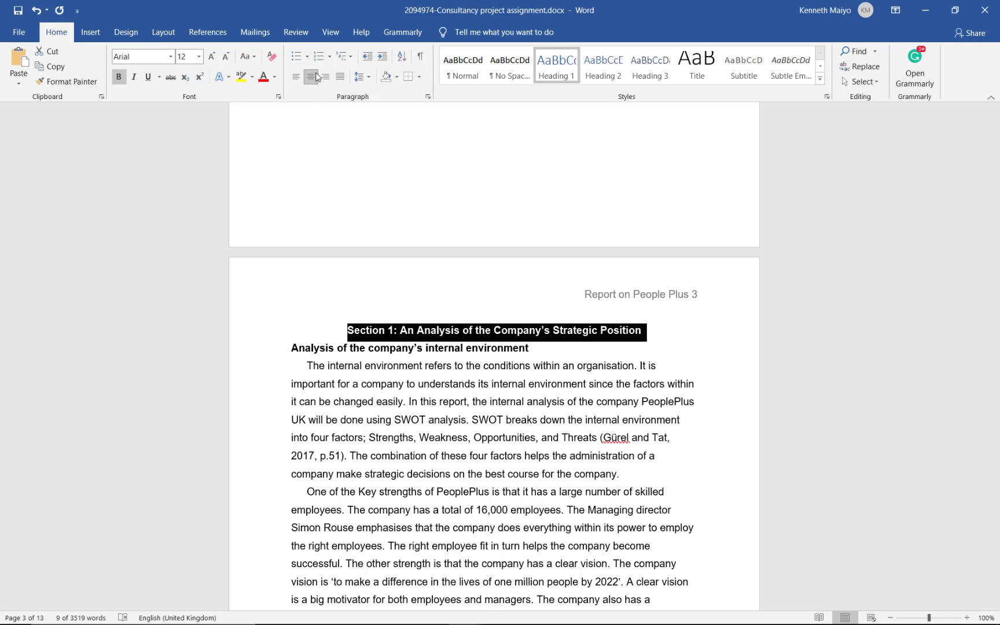
left_click(467, 348)
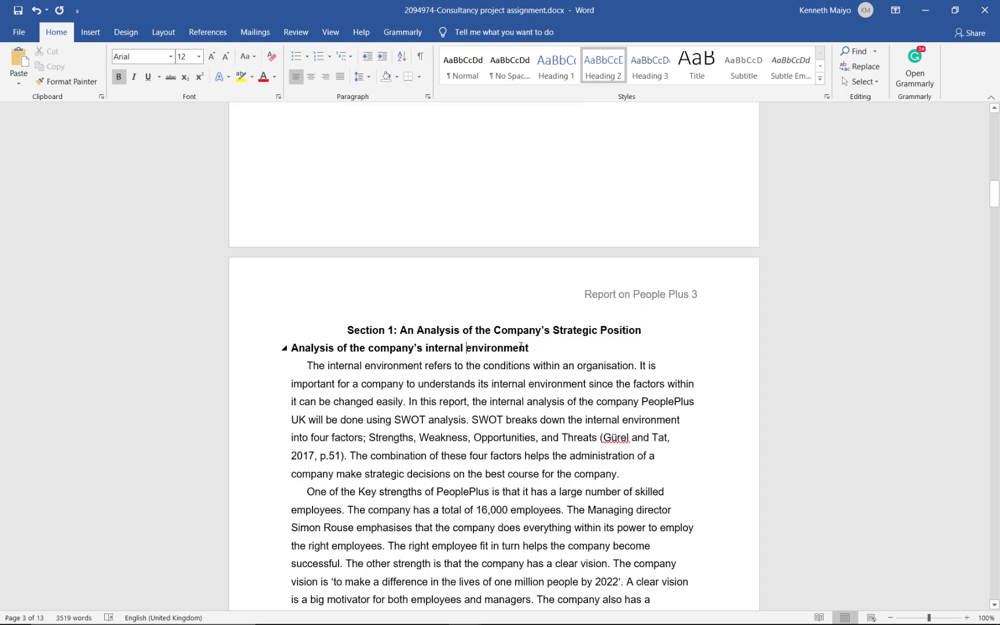
left_click_drag(525, 348, 288, 337)
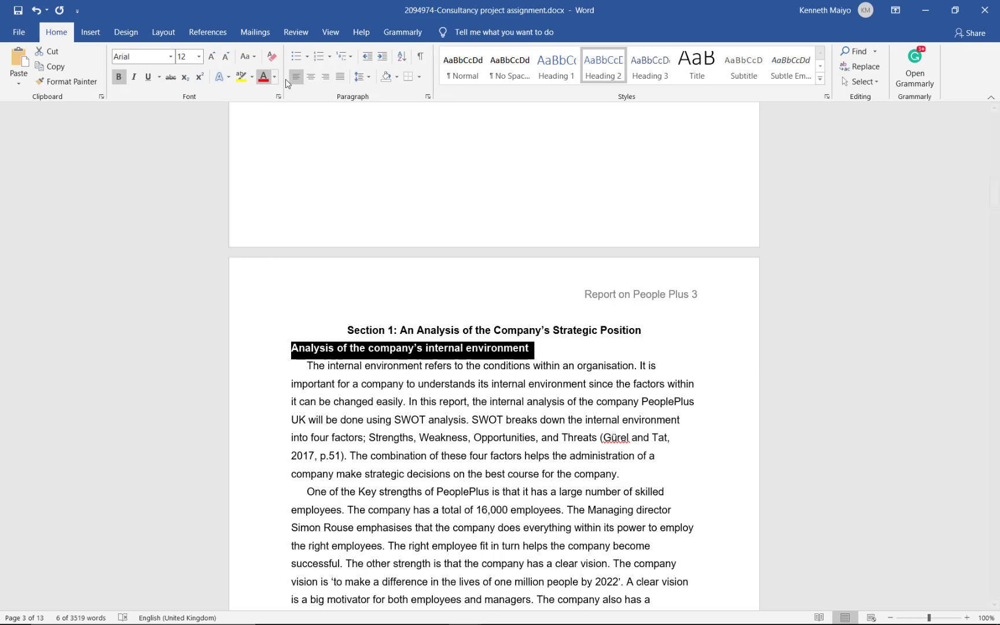
scroll(381, 339, "down", 10)
left_click(381, 339)
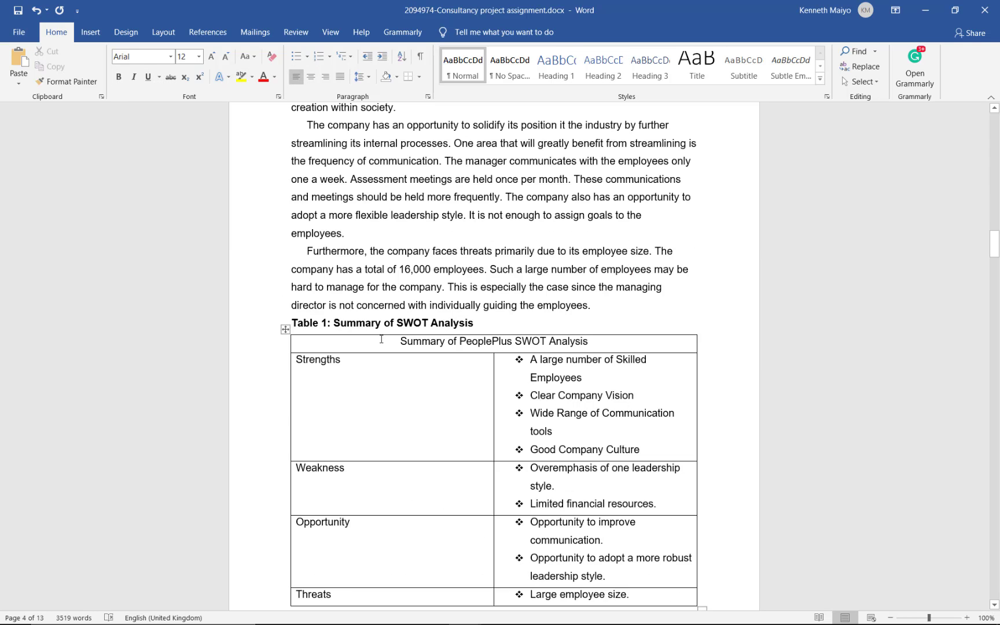
left_click_drag(476, 325, 285, 325)
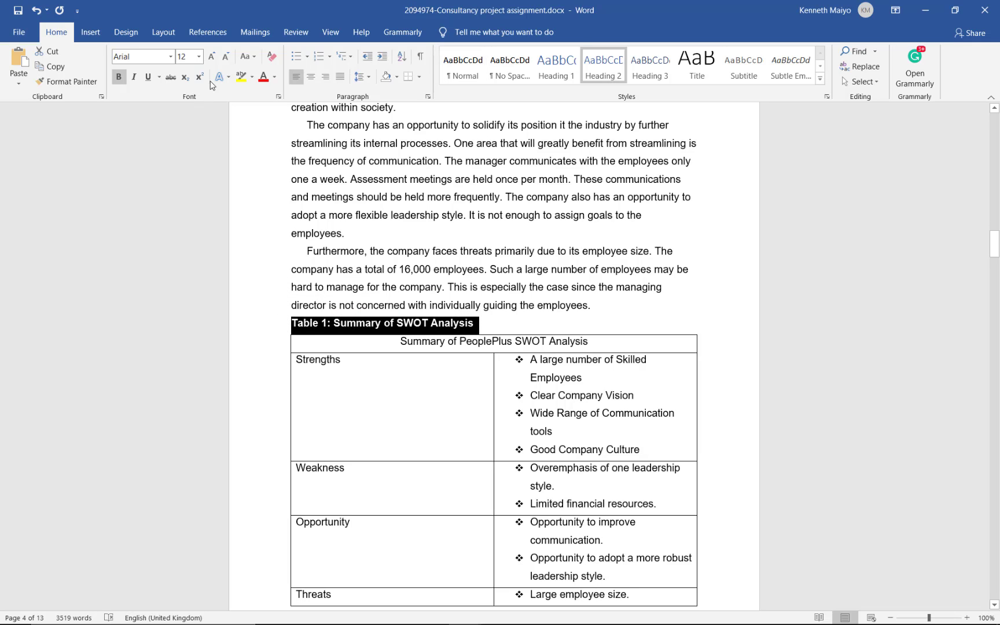
left_click(521, 274)
- Examine the Harvard in-text citation in the first paragraph of the external environment analysis, including its authors, year and page number
scroll(522, 275, "down", 10)
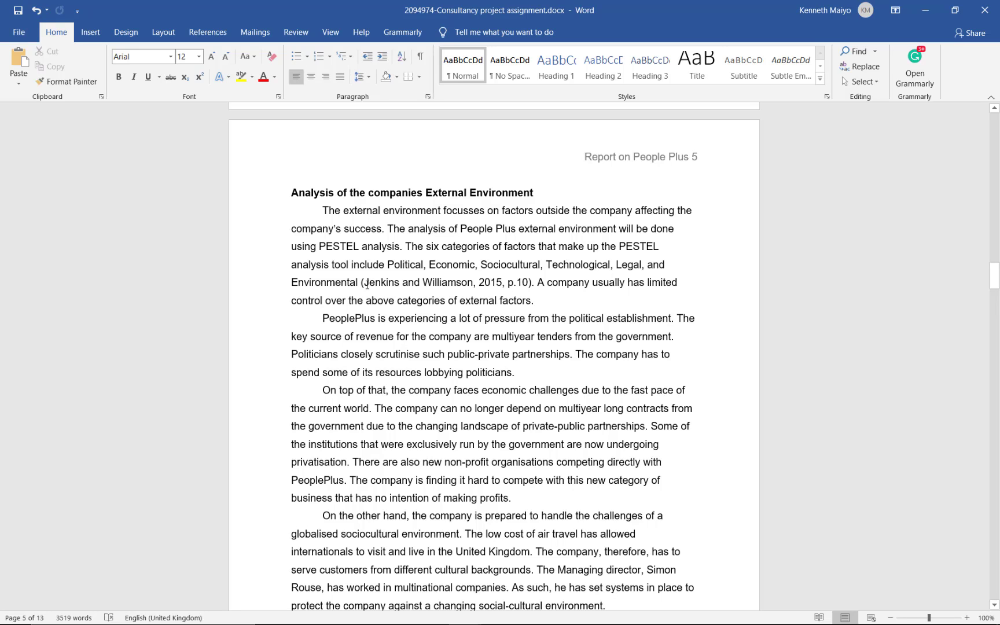
left_click_drag(366, 285, 531, 284)
left_click(575, 306)
left_click_drag(365, 282, 503, 282)
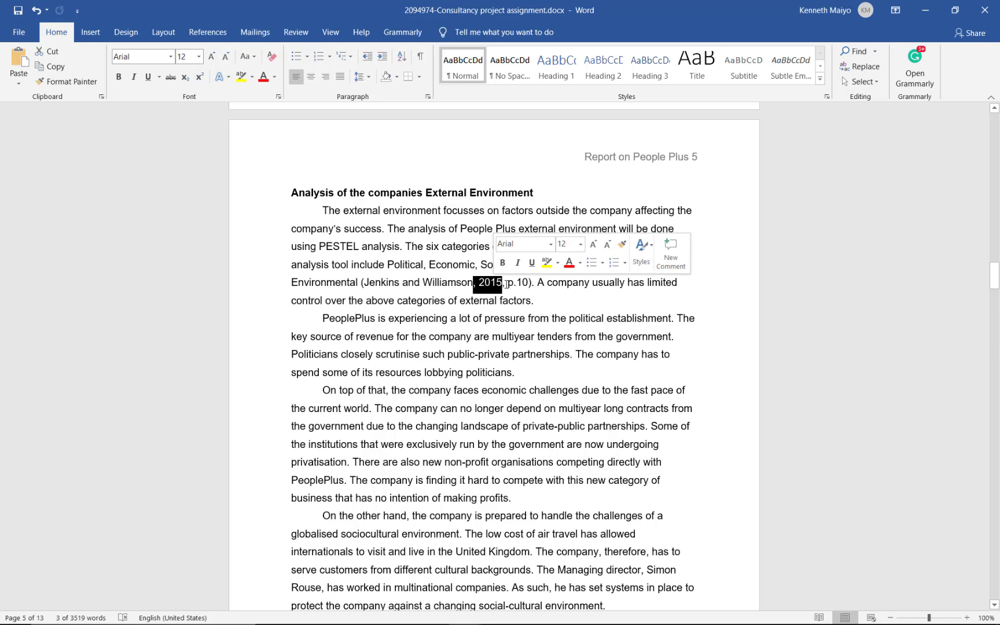
left_click(531, 283)
left_click(626, 284)
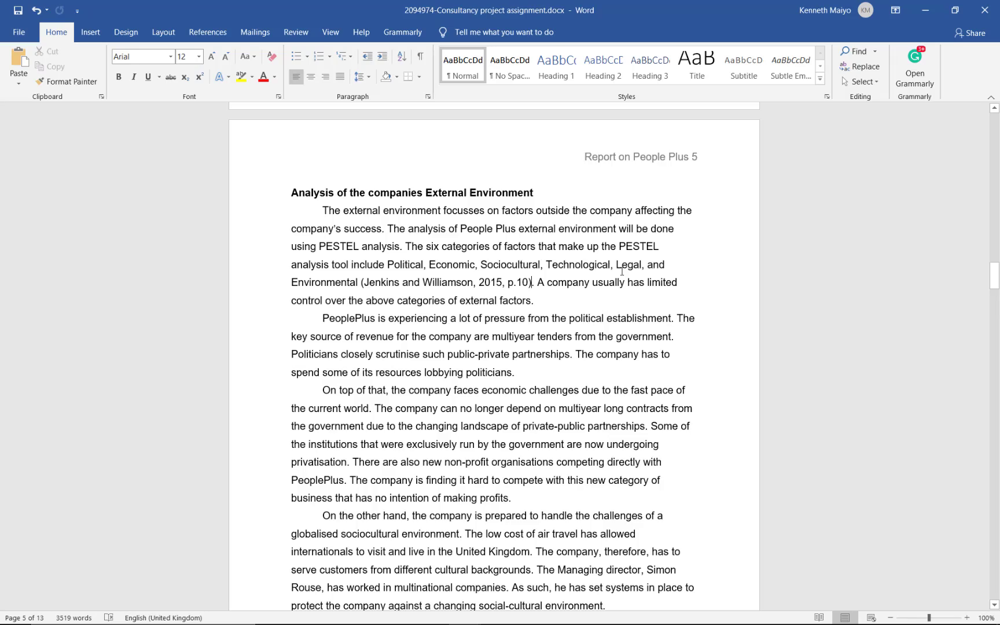
- Insert a page break before the References heading so the reference list starts on its own page
scroll(622, 271, "down", 20)
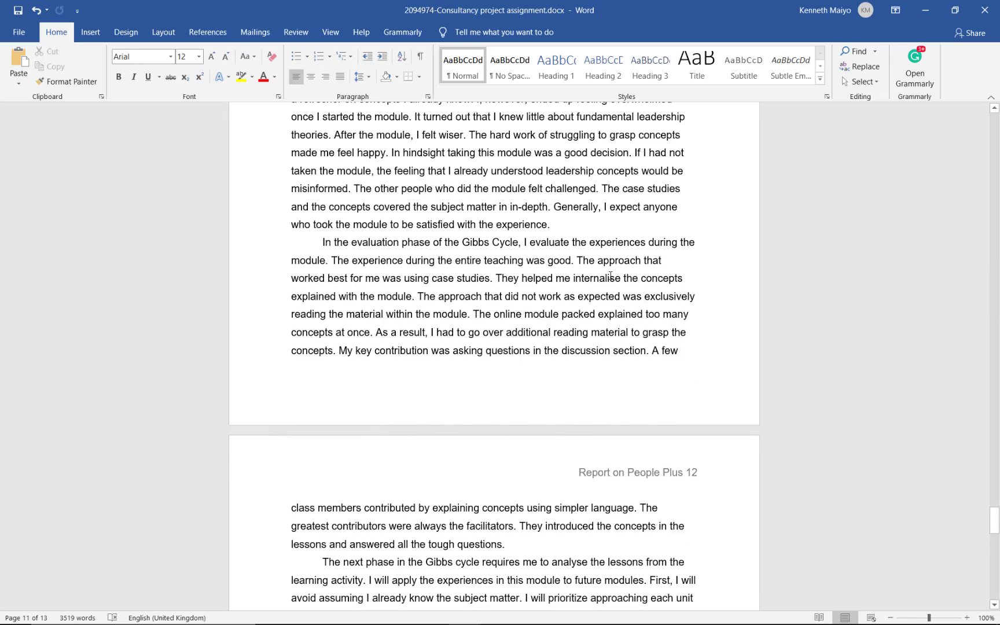
scroll(610, 276, "down", 12)
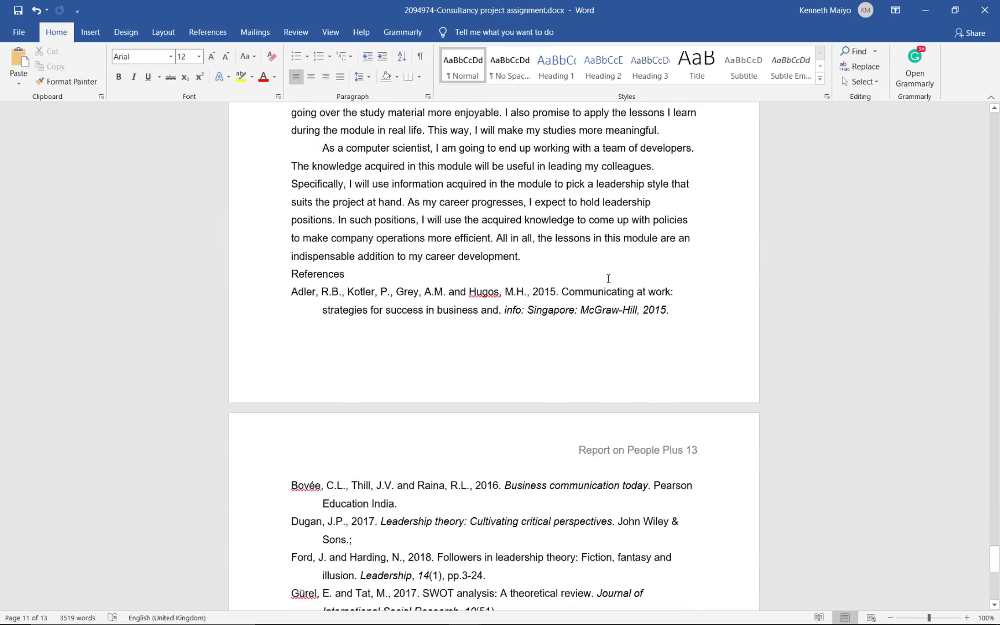
left_click(334, 274)
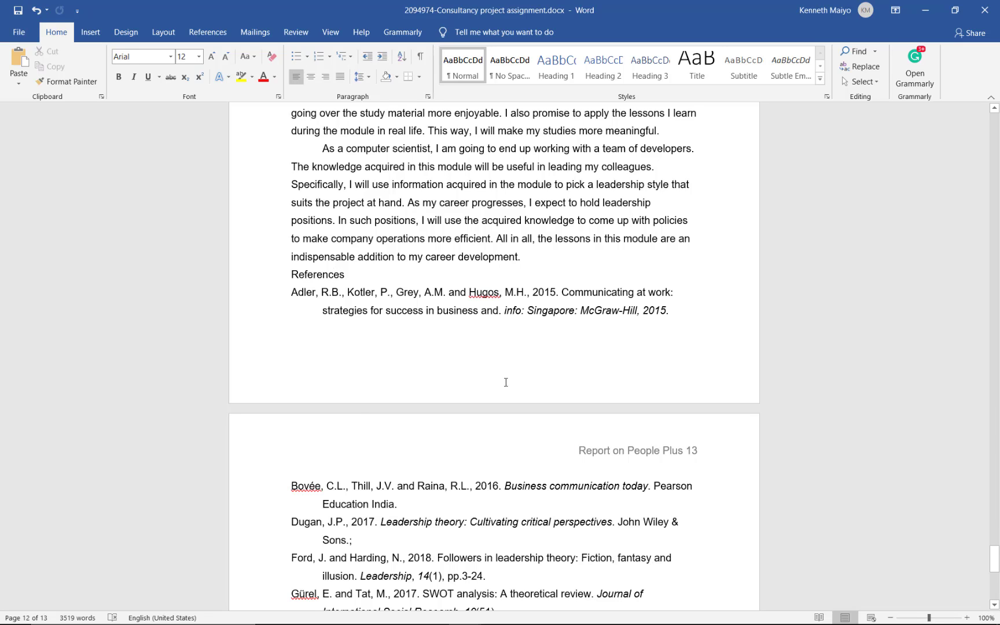
left_click(91, 33)
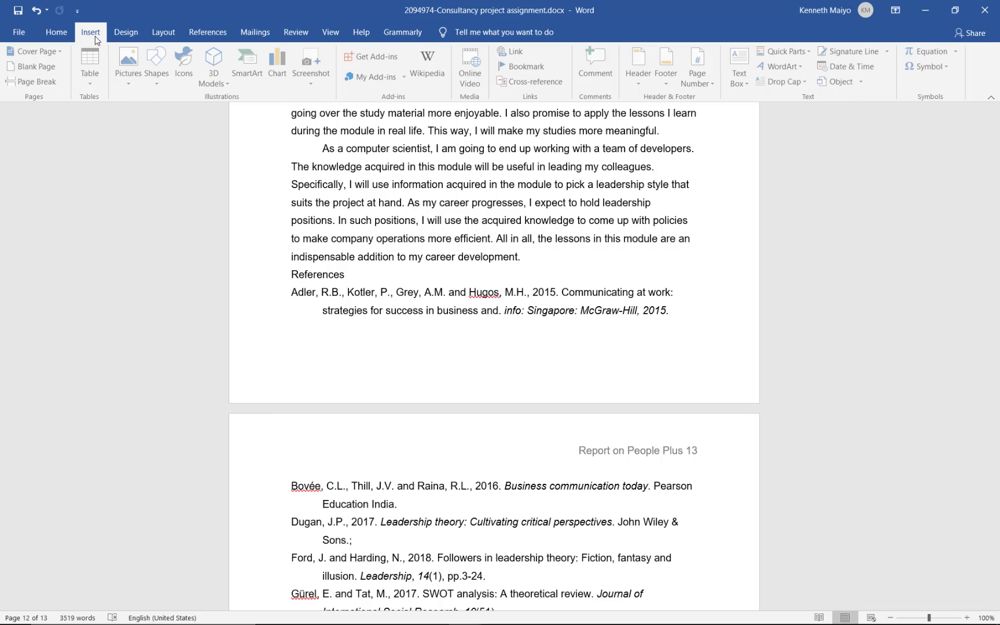
left_click(46, 82)
- Centre the References heading above the reference list
scroll(324, 174, "down", 3)
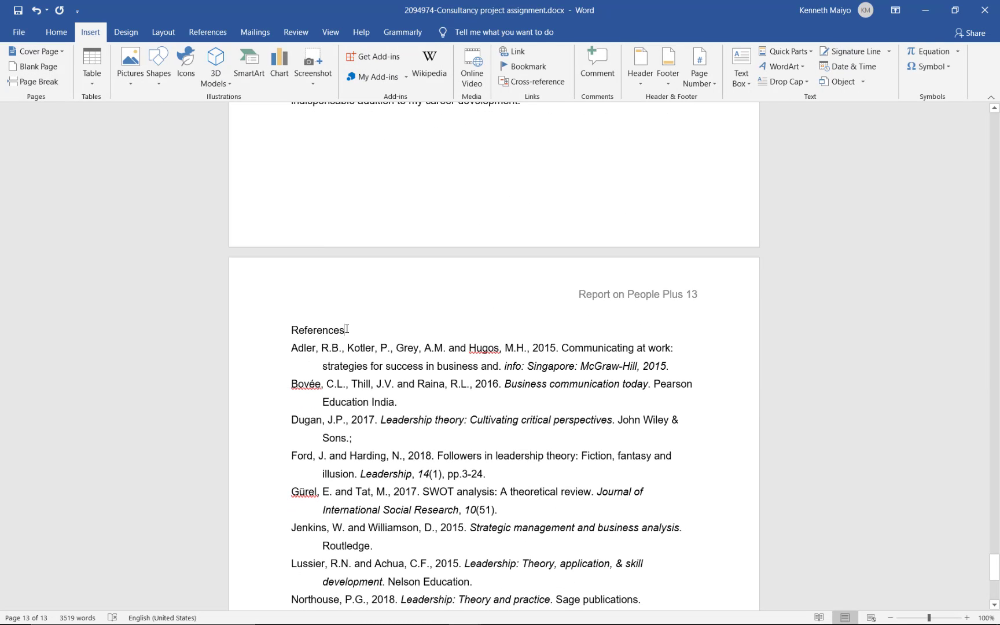
left_click_drag(347, 329, 274, 324)
left_click(57, 33)
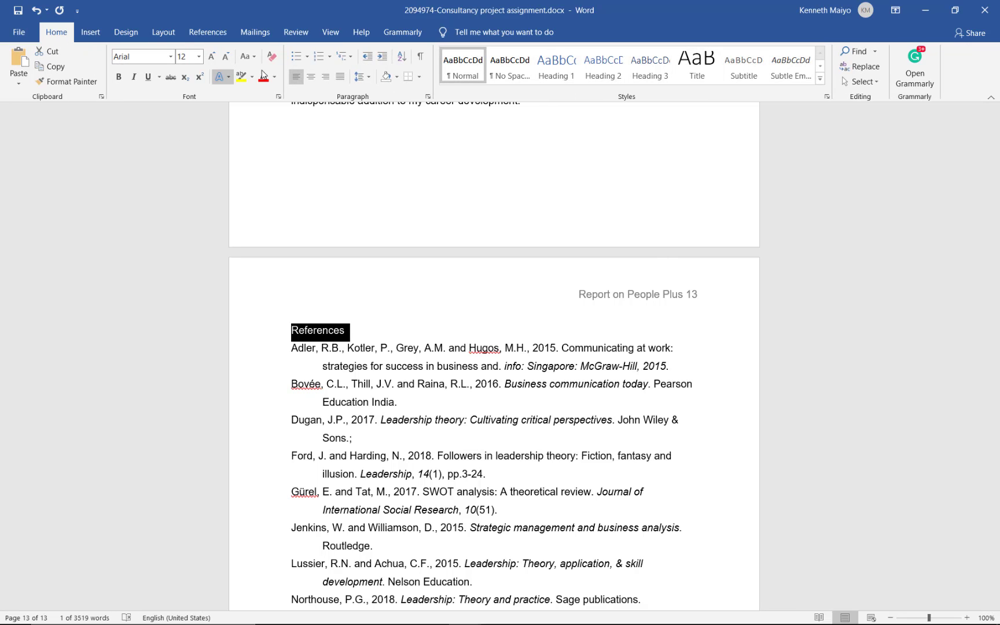
left_click(311, 77)
left_click(590, 368)
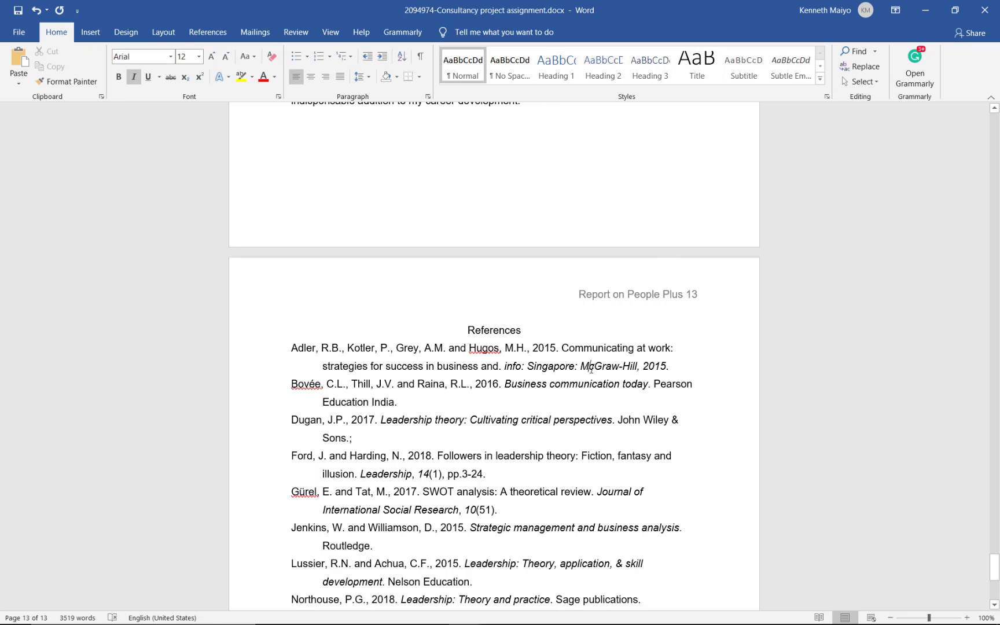
scroll(590, 368, "down", 10)
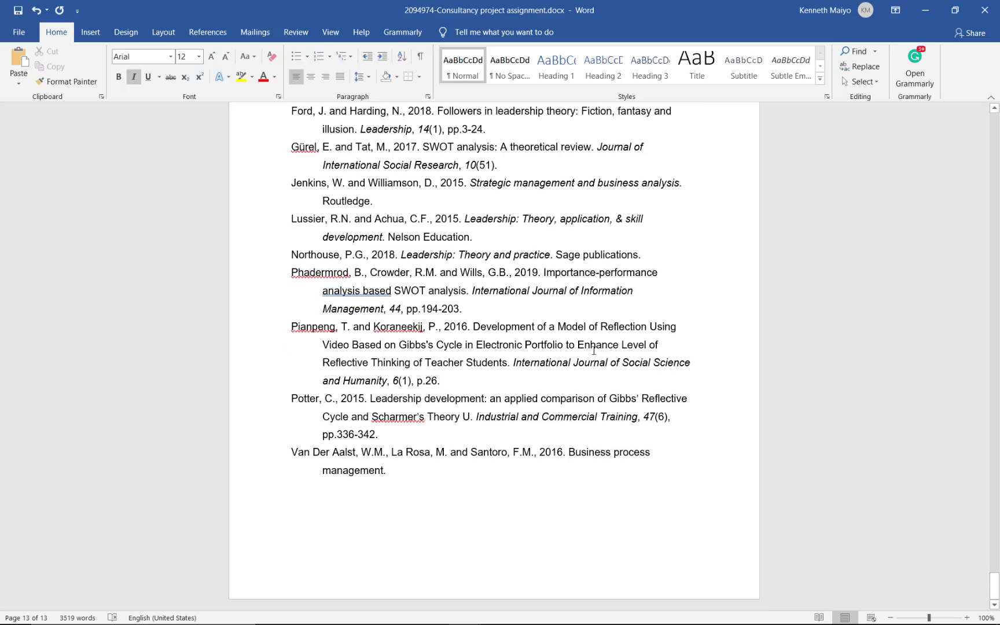
left_click_drag(990, 580, 997, 113)
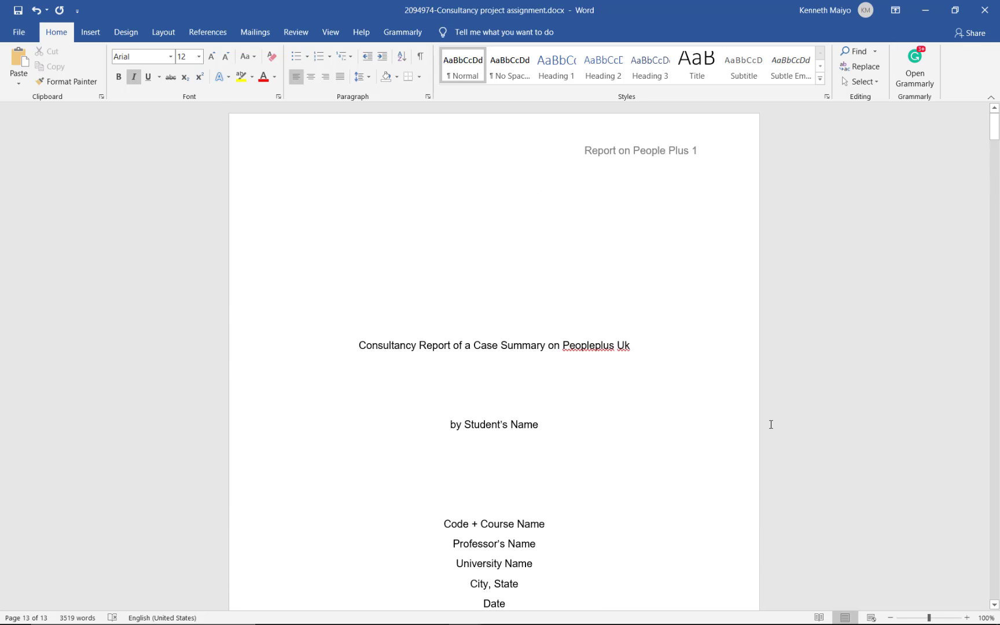